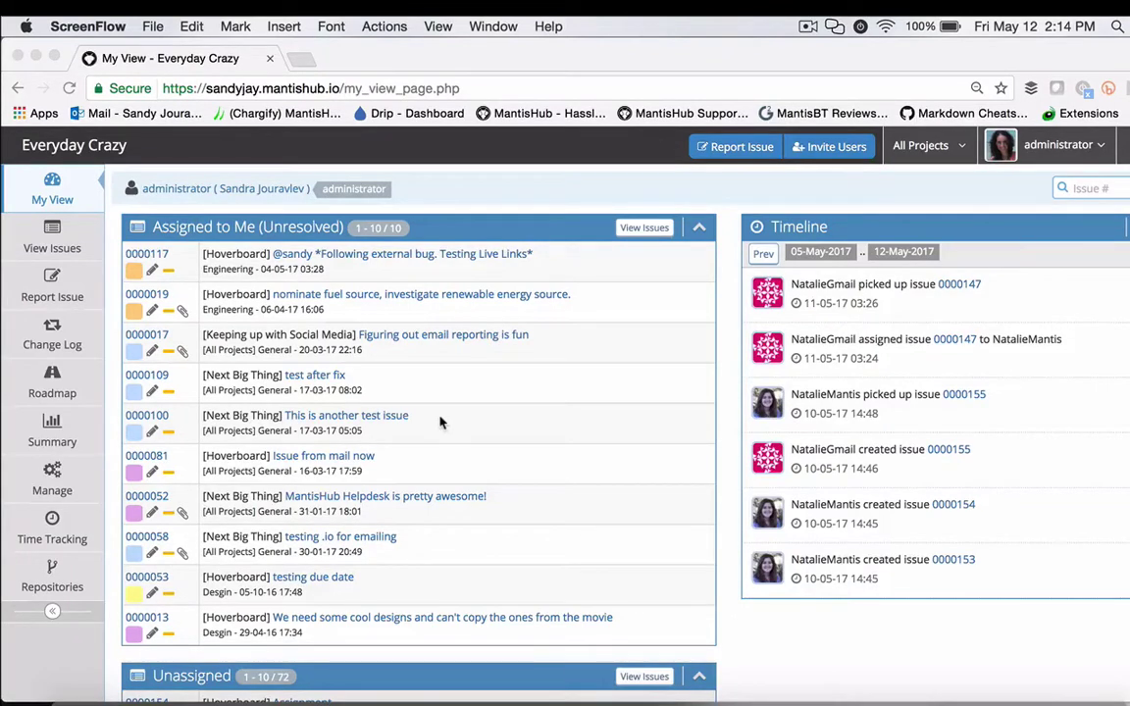
Step: Add versions '3.0 | 4.0' together to the Hoverboard project from Manage Projects
{"action": "left_click", "coordinate": [66, 491]}
{"action": "left_click", "coordinate": [61, 491]}
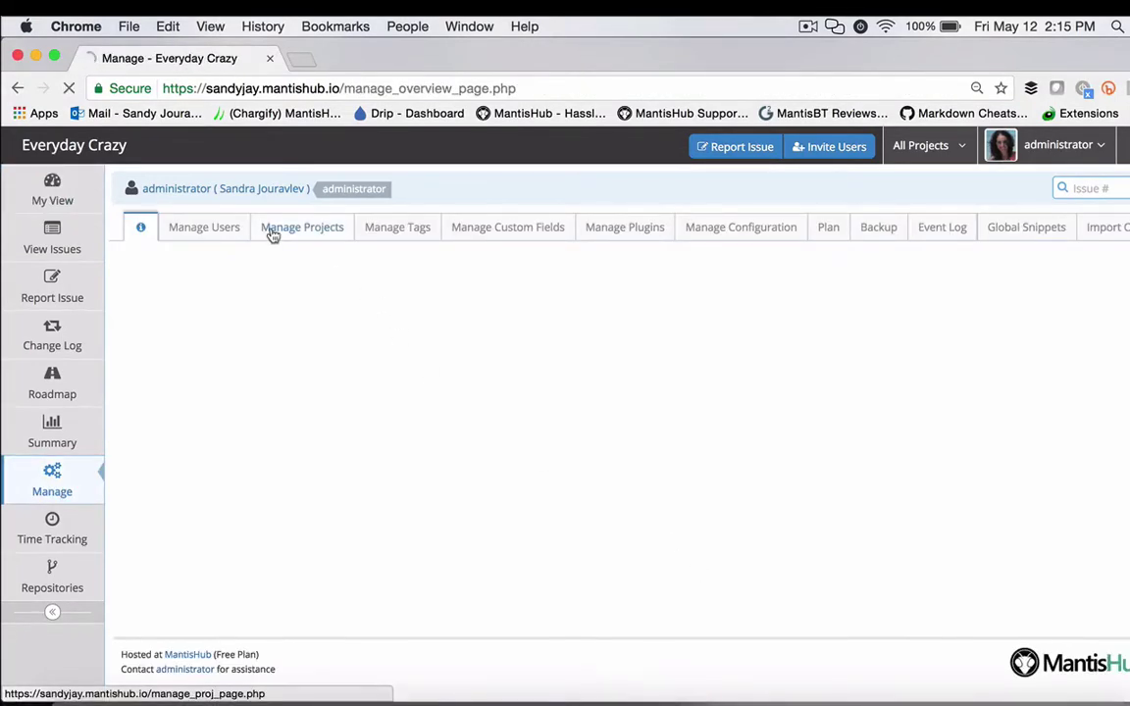
{"action": "left_click", "coordinate": [272, 232]}
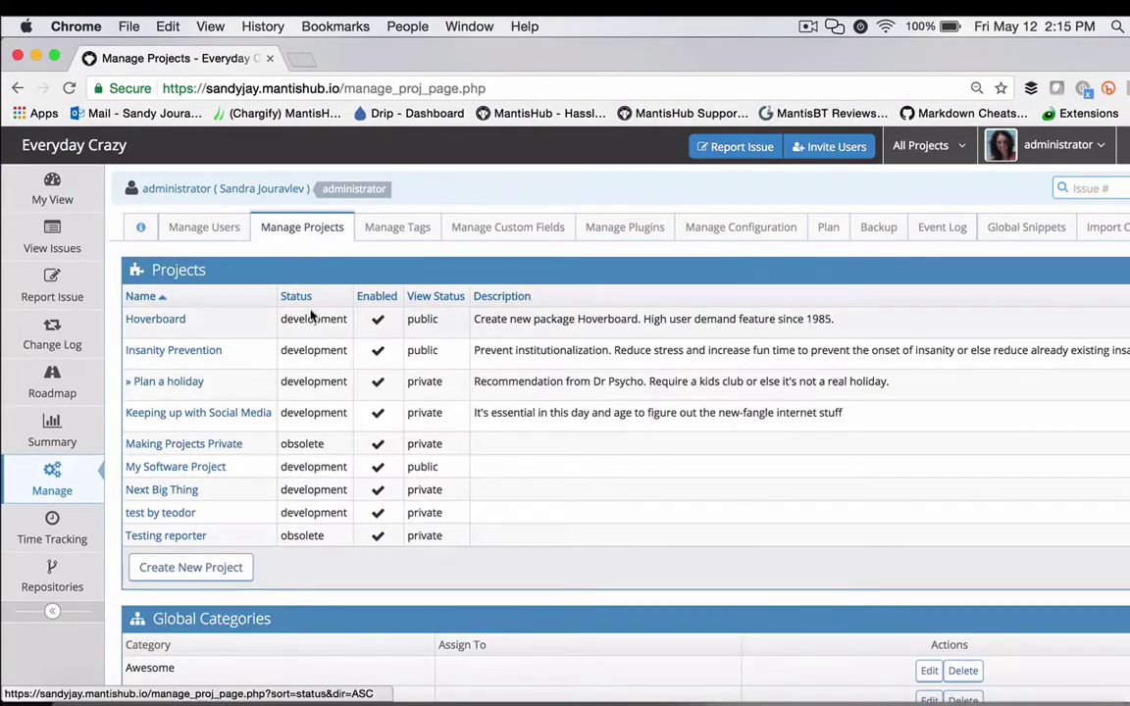
{"action": "left_click", "coordinate": [168, 321]}
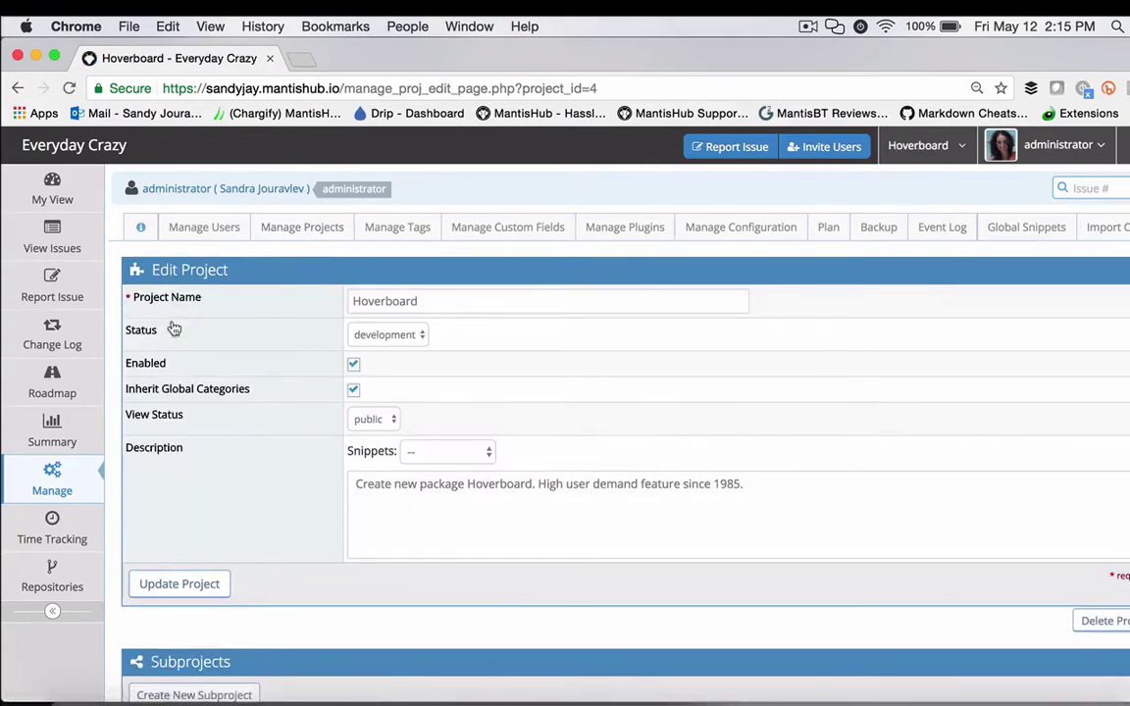
{"action": "scroll", "coordinate": [173, 329], "scroll_direction": "down", "scroll_amount": 15}
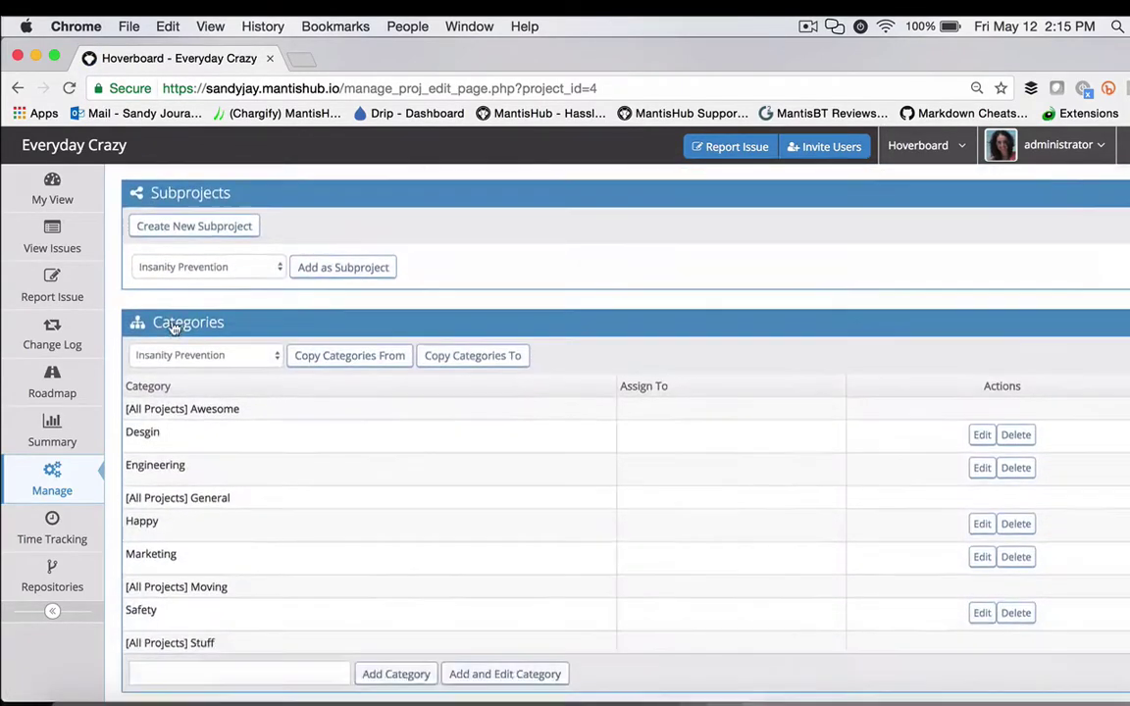
{"action": "scroll", "coordinate": [174, 329], "scroll_direction": "down", "scroll_amount": 3}
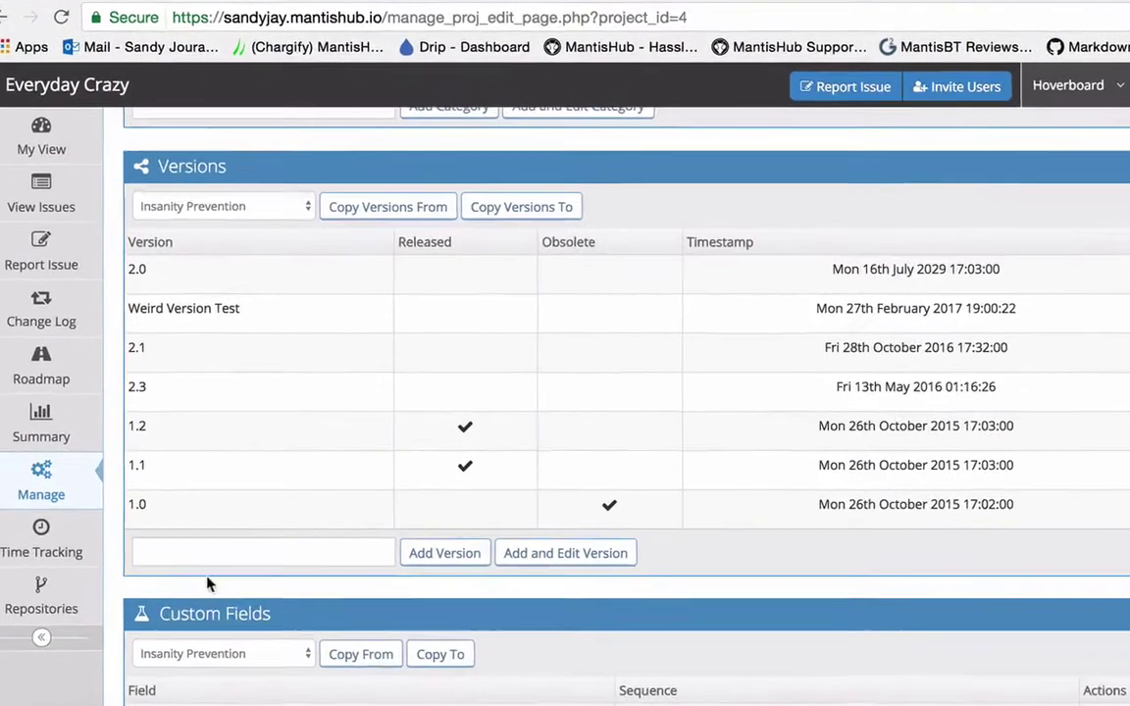
{"action": "left_click", "coordinate": [190, 573]}
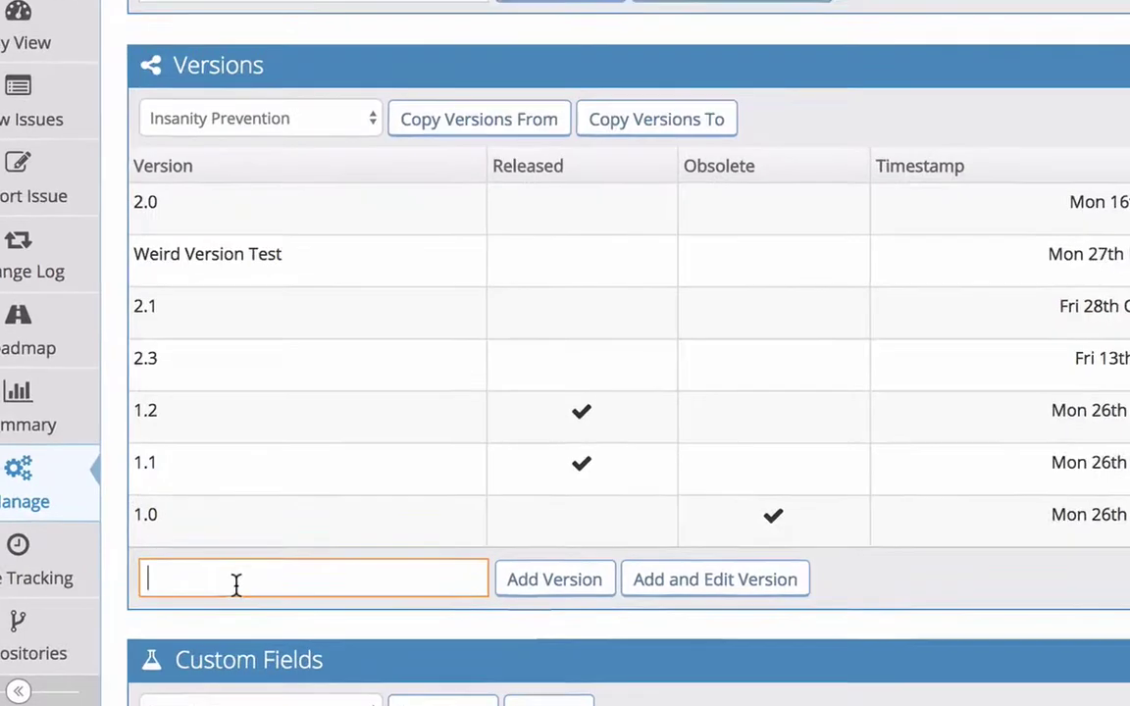
{"action": "type", "text": "3.0"}
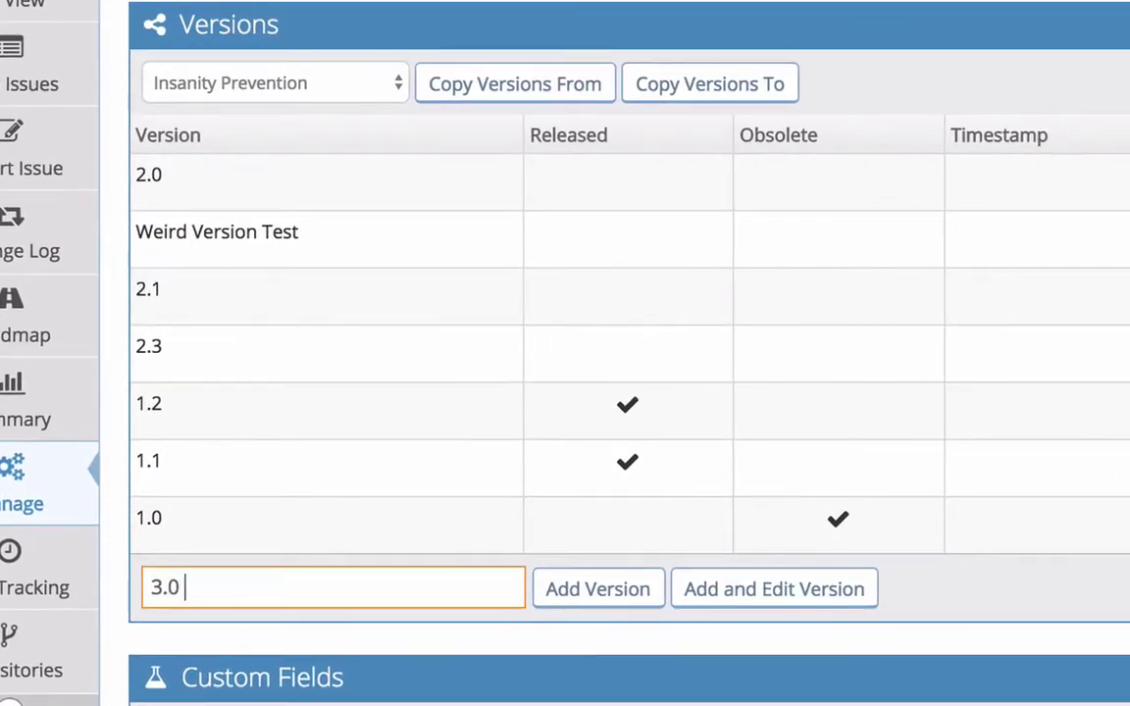
{"action": "type", "text": " | 4.0"}
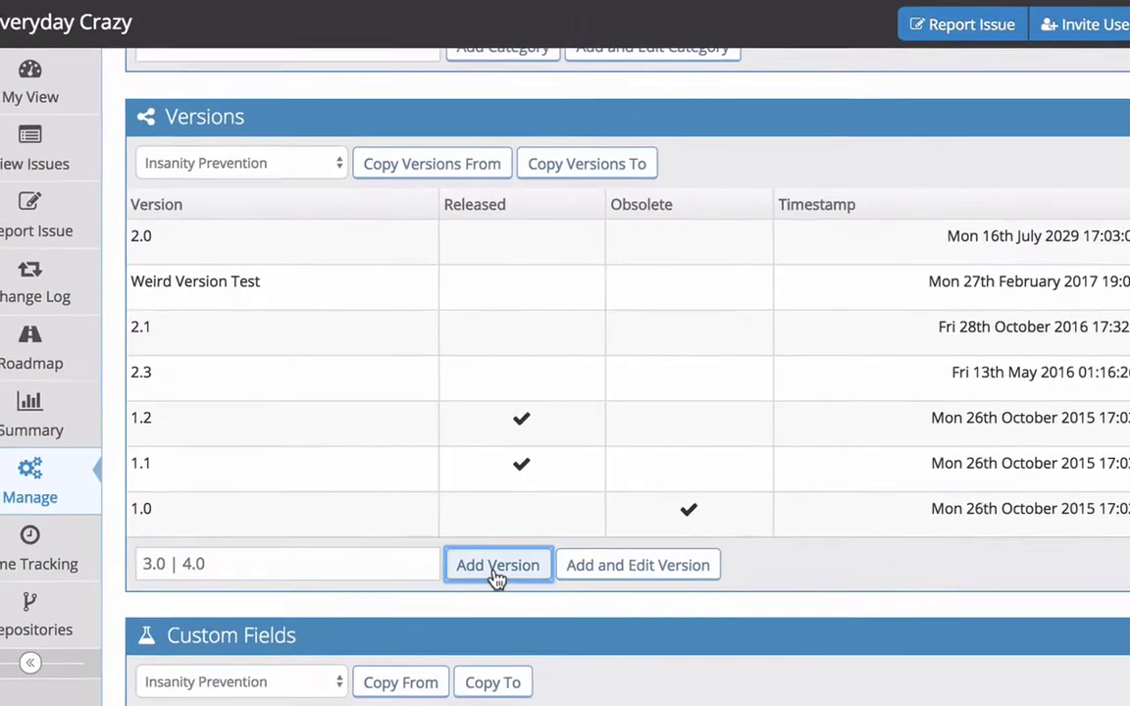
{"action": "left_click", "coordinate": [537, 579]}
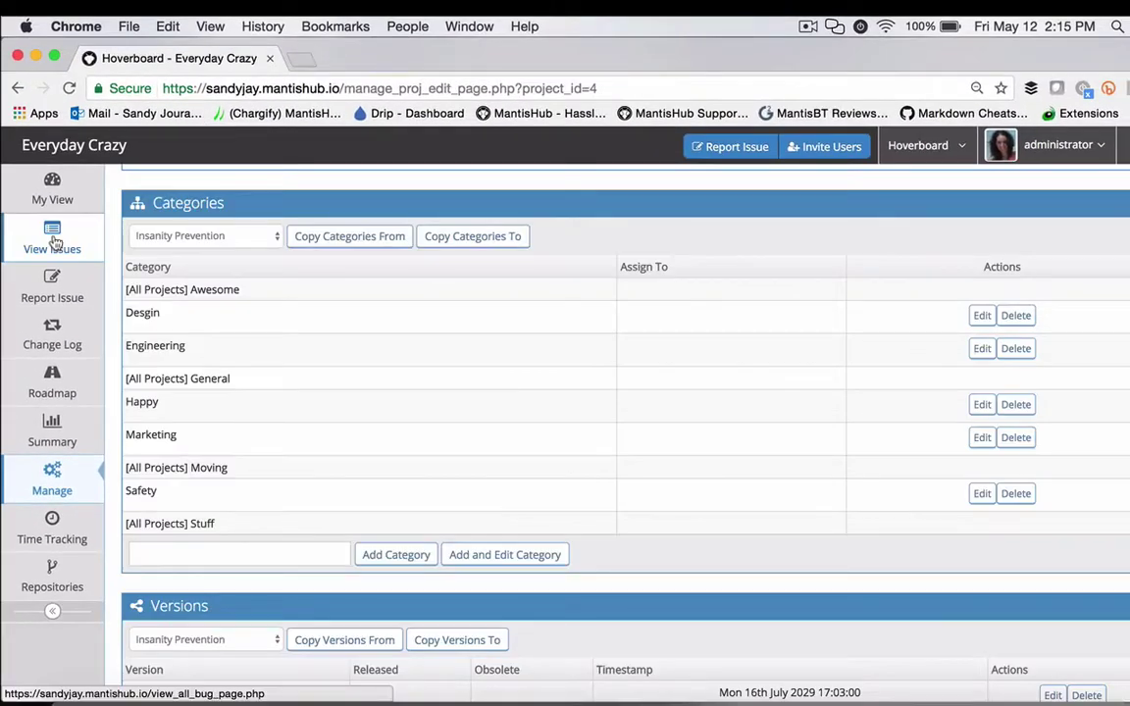
Step: Open issue 0000147, Very Important Issue, from View Issues and review its details
{"action": "left_click", "coordinate": [54, 238]}
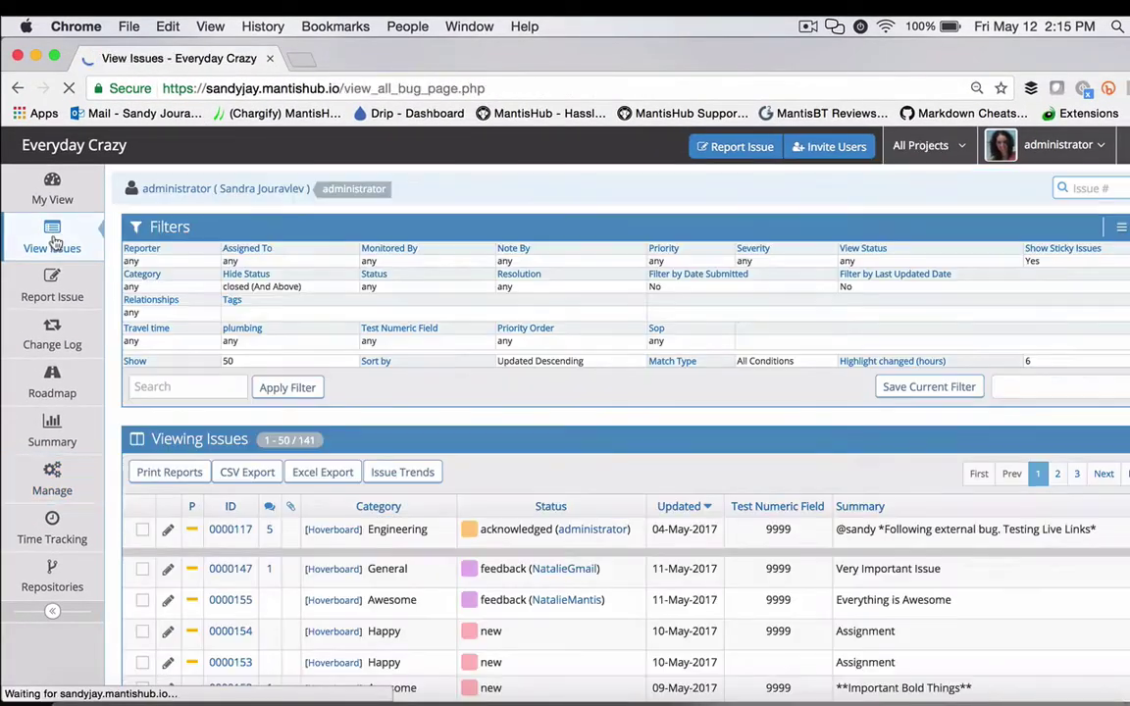
{"action": "left_click", "coordinate": [226, 573]}
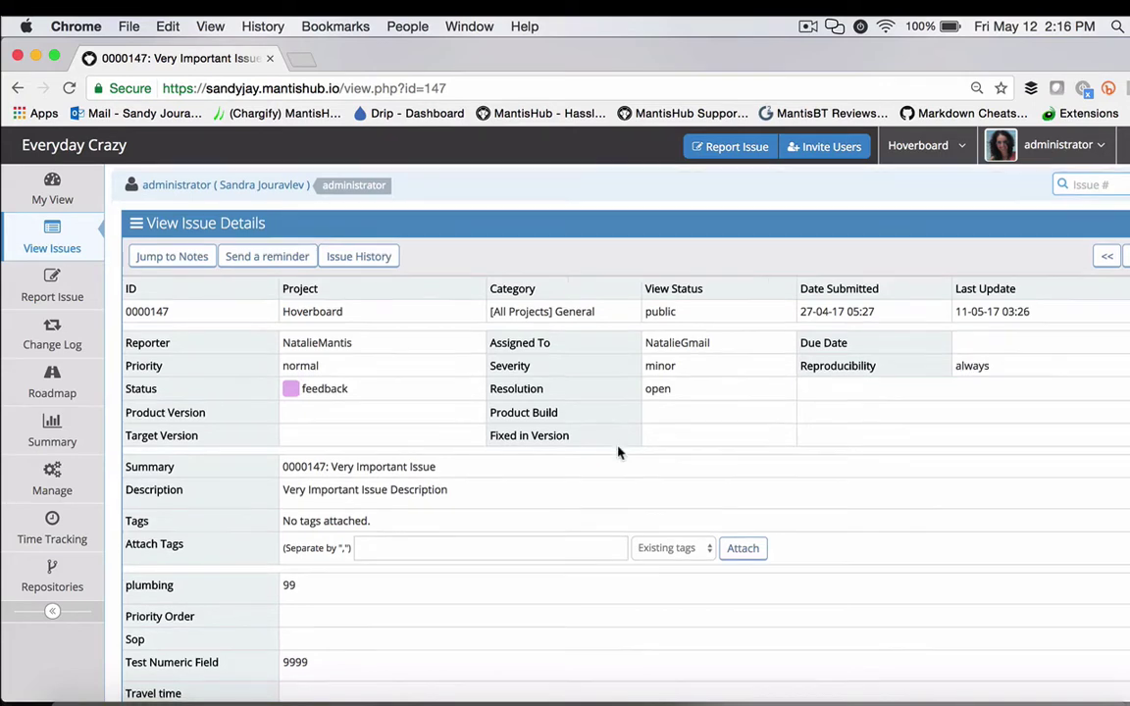
{"action": "scroll", "coordinate": [618, 452], "scroll_direction": "down", "scroll_amount": 5}
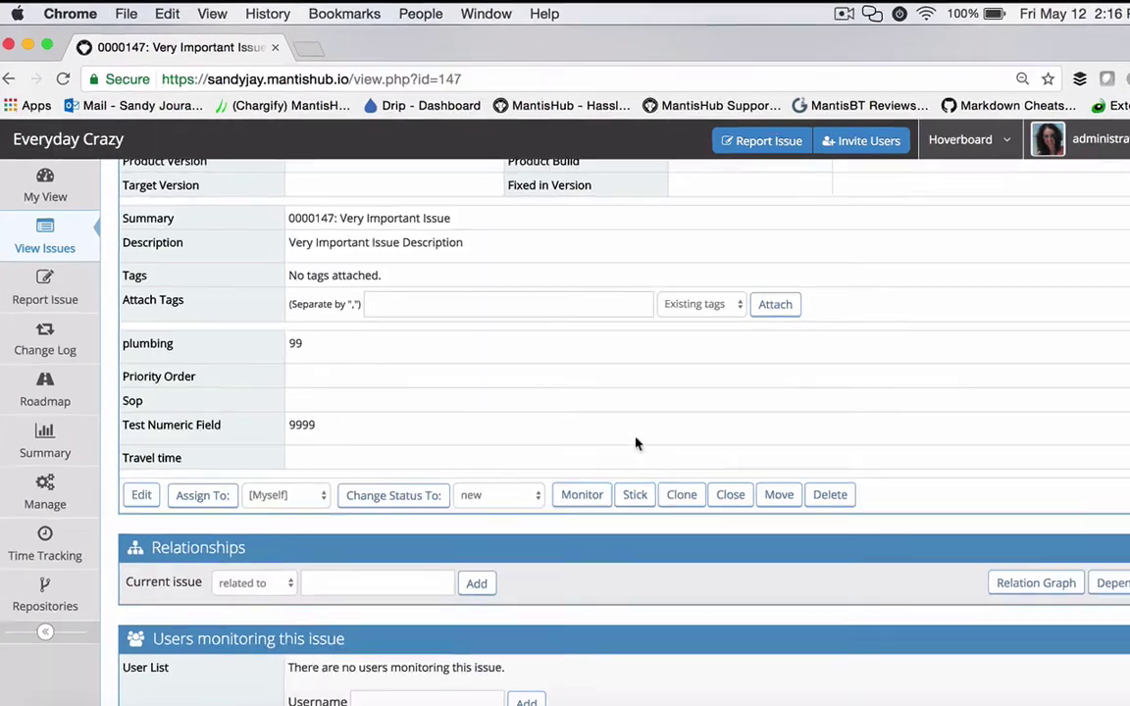
{"action": "scroll", "coordinate": [636, 443], "scroll_direction": "up", "scroll_amount": 2}
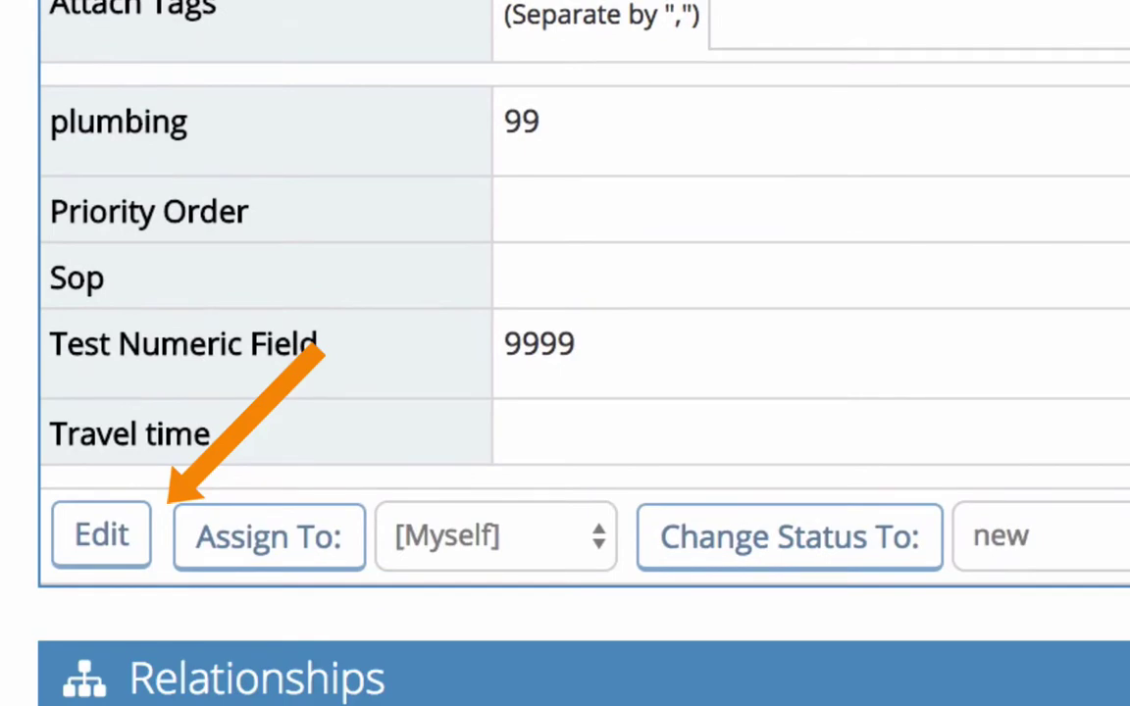
Step: Edit issue 0000147, choose Target Version 3.0, and save with Update Information
{"action": "left_click", "coordinate": [101, 535]}
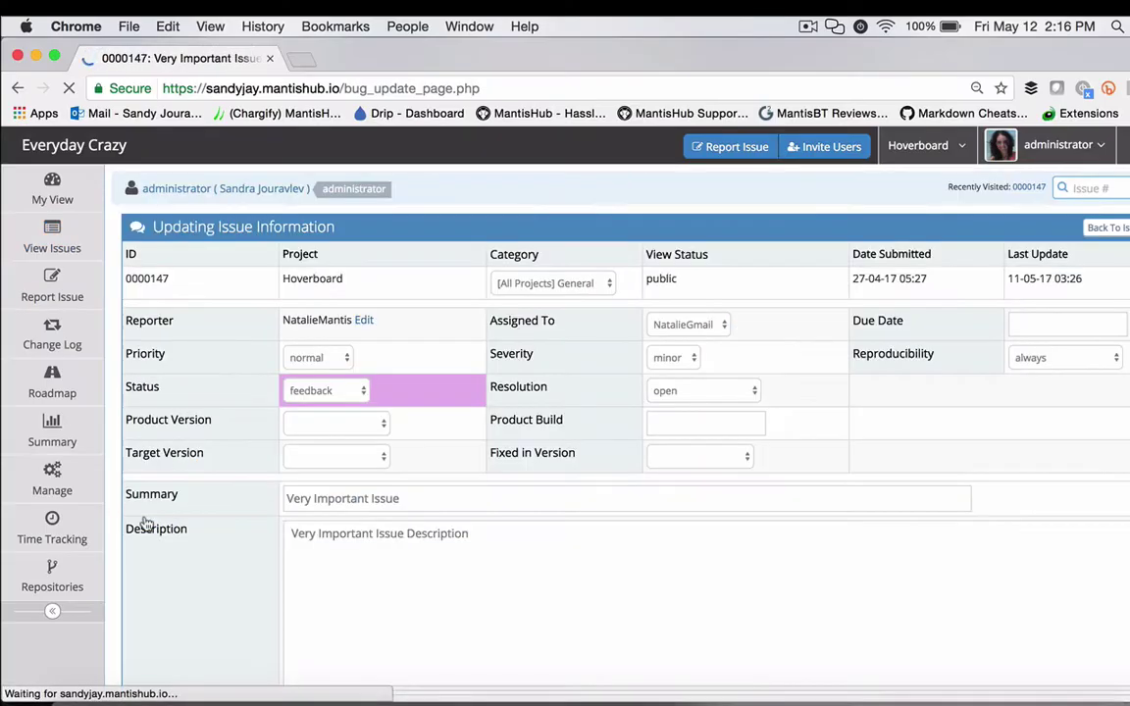
{"action": "left_click", "coordinate": [343, 456]}
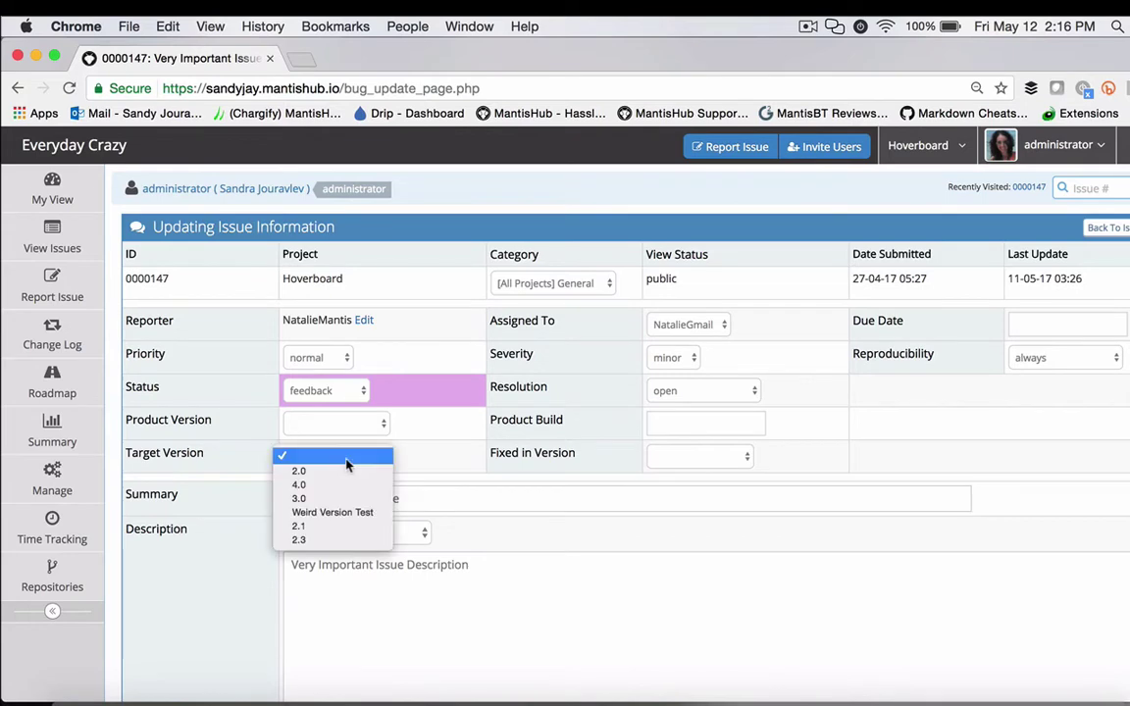
{"action": "left_click", "coordinate": [312, 500]}
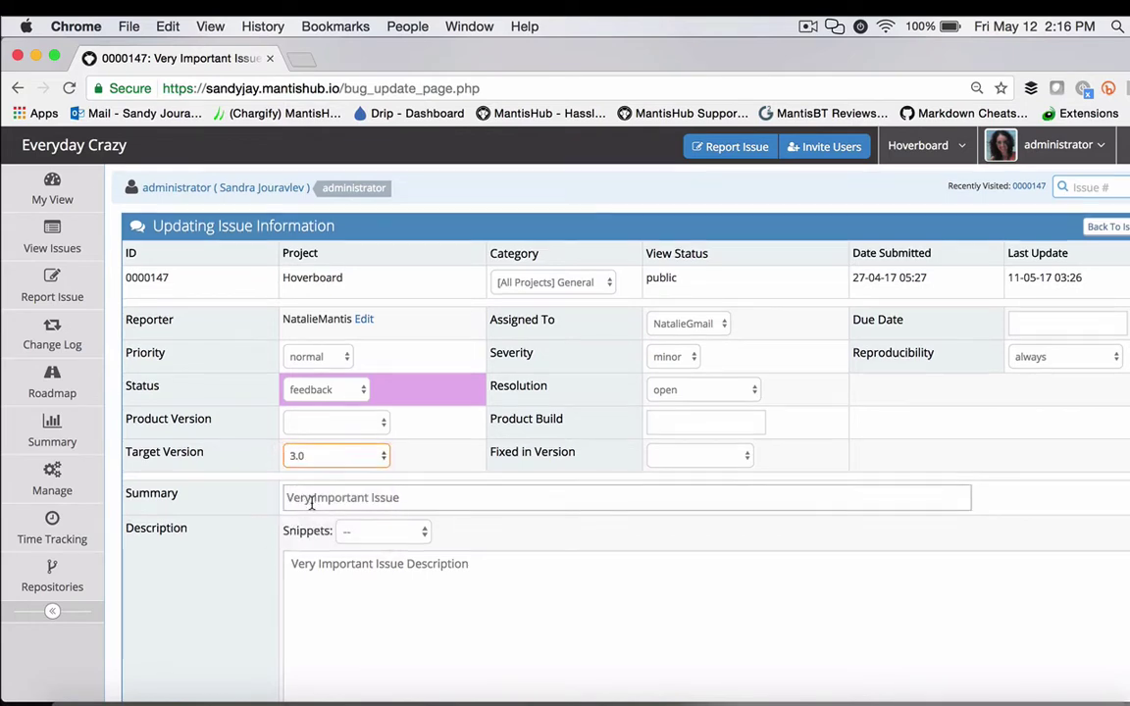
{"action": "scroll", "coordinate": [309, 502], "scroll_direction": "down", "scroll_amount": 10}
{"action": "scroll", "coordinate": [311, 503], "scroll_direction": "down", "scroll_amount": 15}
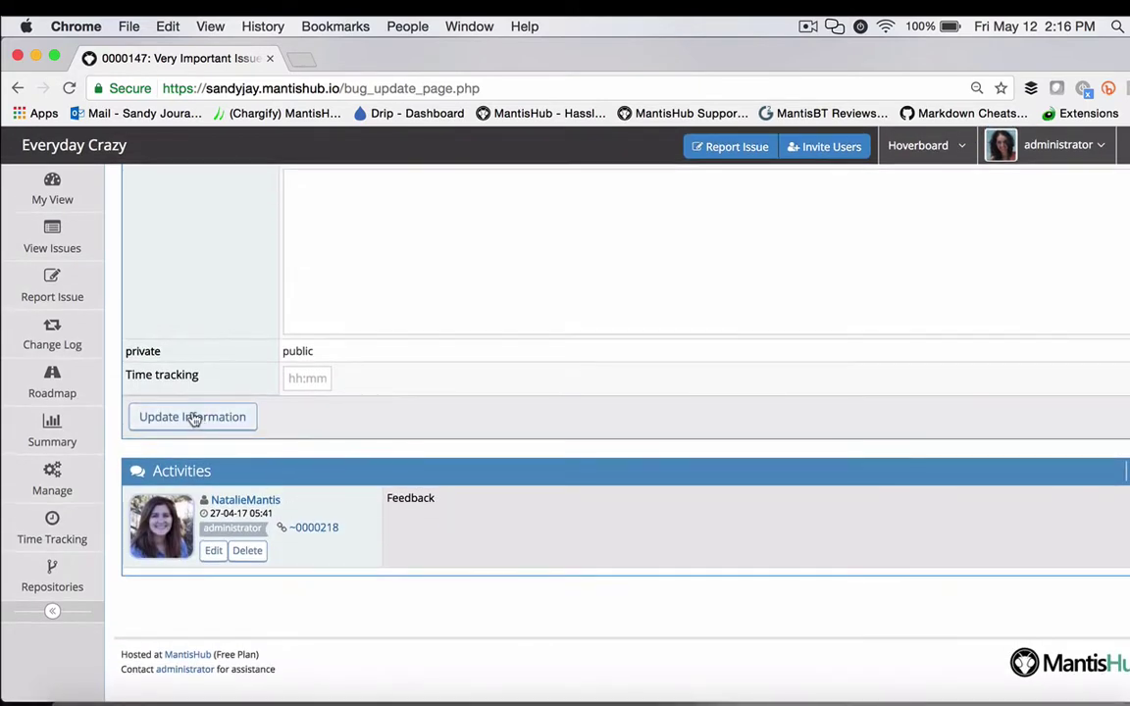
{"action": "left_click", "coordinate": [194, 417]}
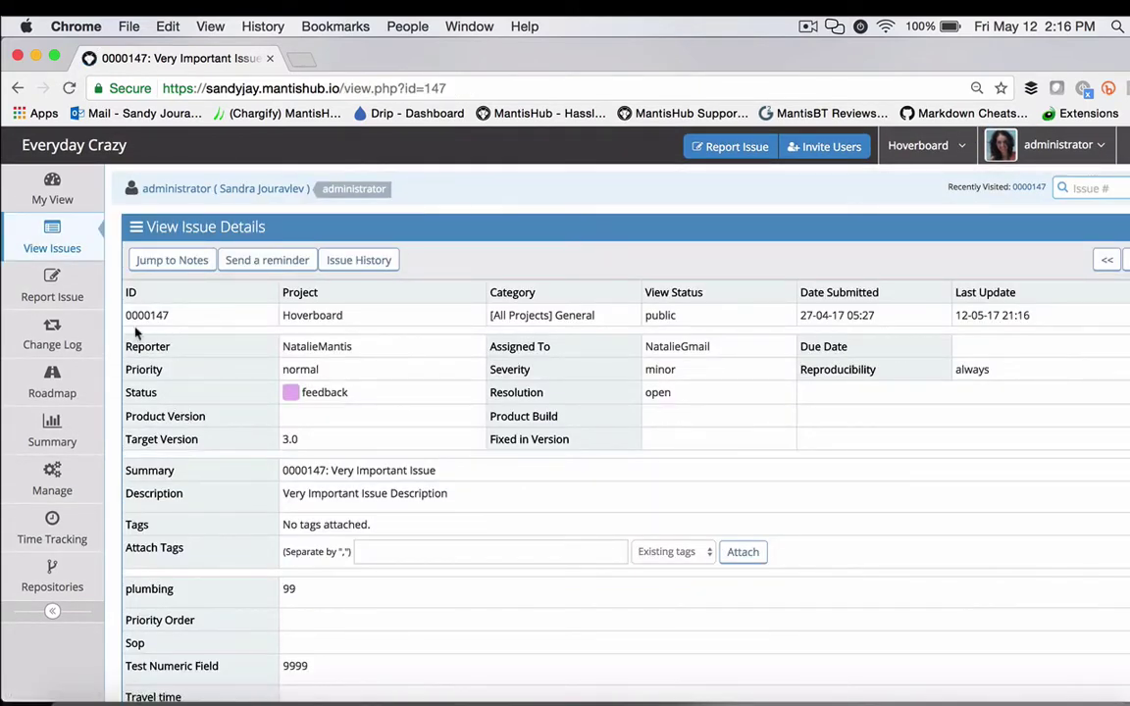
Step: In the issue list, check issues 0000154, 0000153 and 0000152 for a bulk change
{"action": "left_click", "coordinate": [58, 249]}
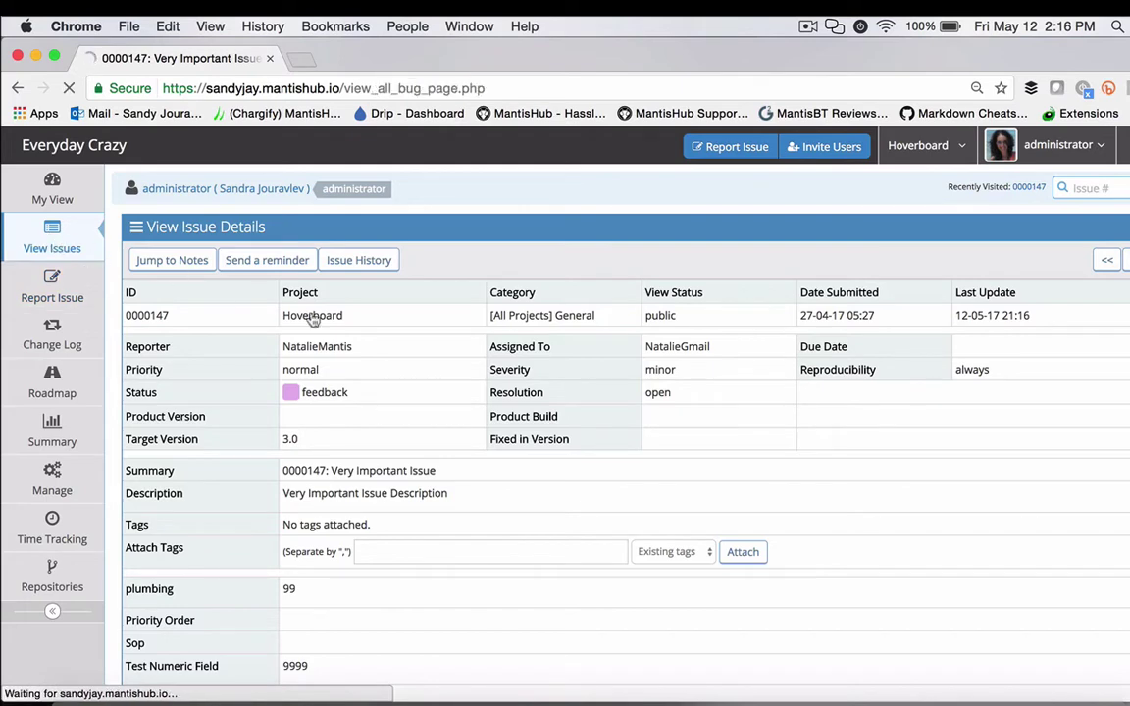
{"action": "scroll", "coordinate": [404, 441], "scroll_direction": "down", "scroll_amount": 2}
{"action": "scroll", "coordinate": [404, 441], "scroll_direction": "down", "scroll_amount": 2}
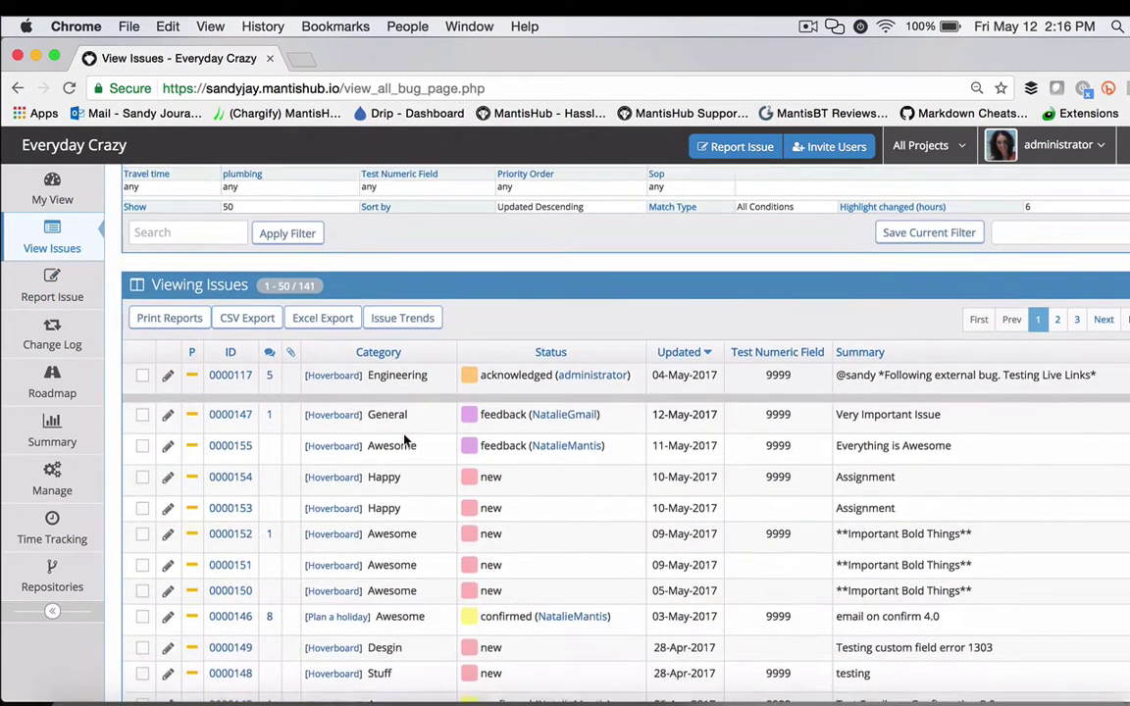
{"action": "left_click", "coordinate": [143, 467]}
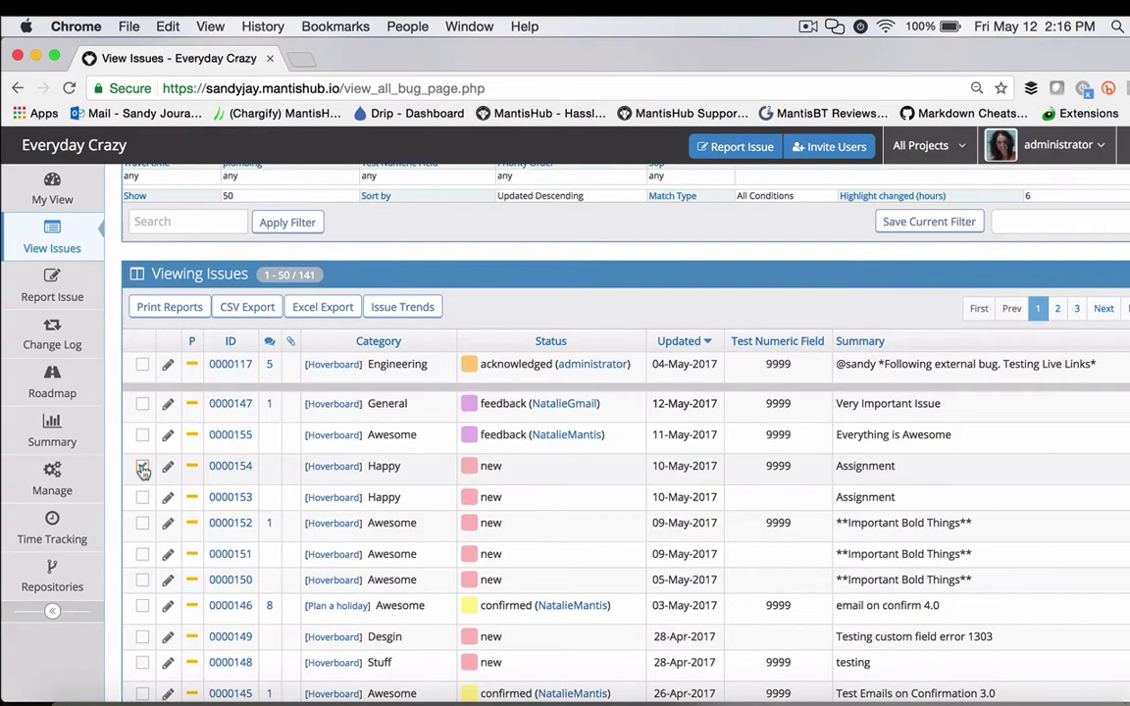
{"action": "left_click", "coordinate": [142, 498]}
{"action": "left_click", "coordinate": [143, 524]}
Step: Bulk-update the checked issues' target version to 3.0
{"action": "scroll", "coordinate": [144, 530], "scroll_direction": "down", "scroll_amount": 20}
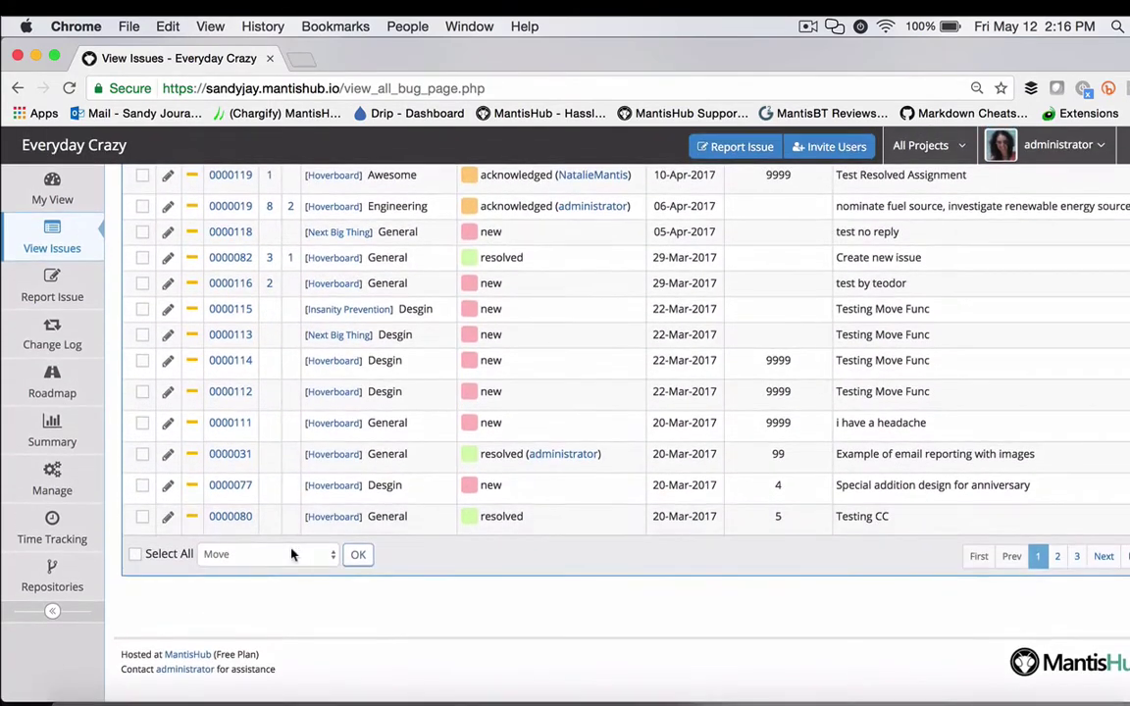
{"action": "left_click", "coordinate": [290, 553]}
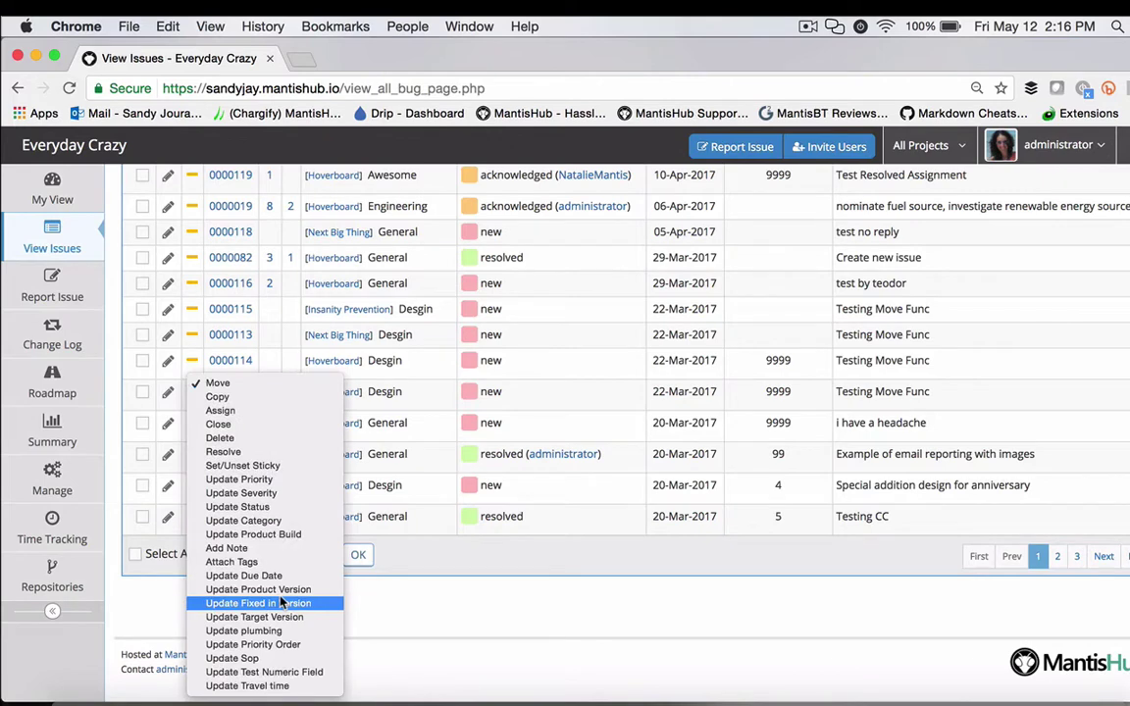
{"action": "left_click", "coordinate": [226, 617]}
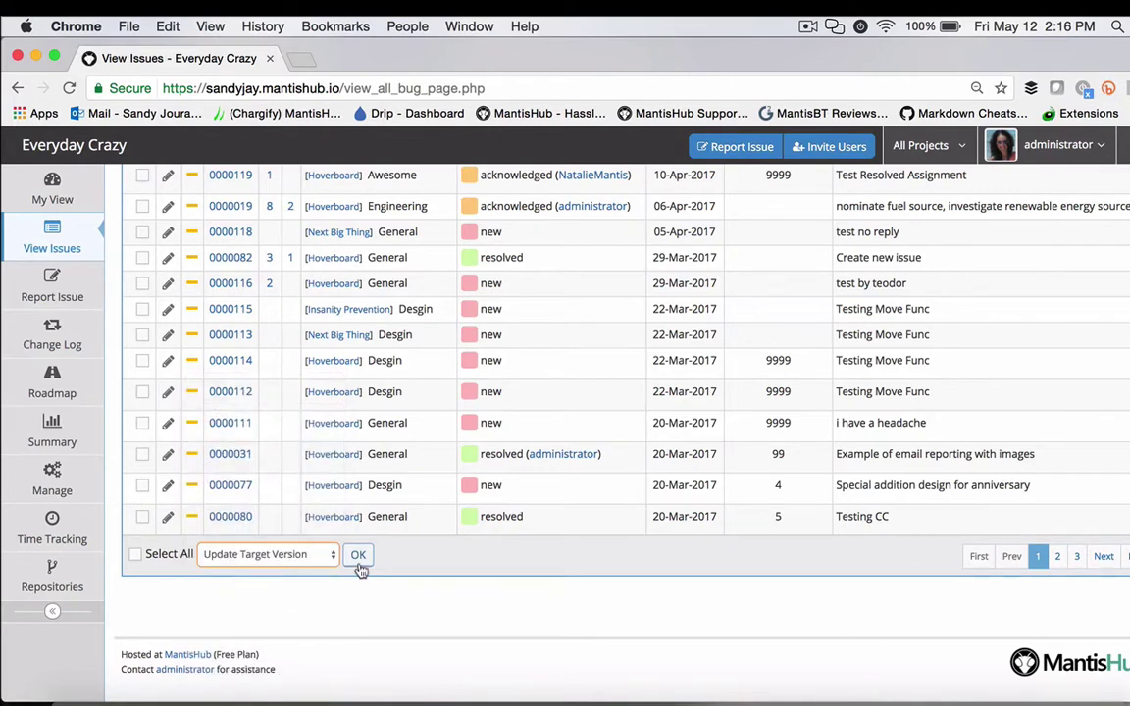
{"action": "left_click", "coordinate": [358, 556]}
{"action": "left_click", "coordinate": [707, 259]}
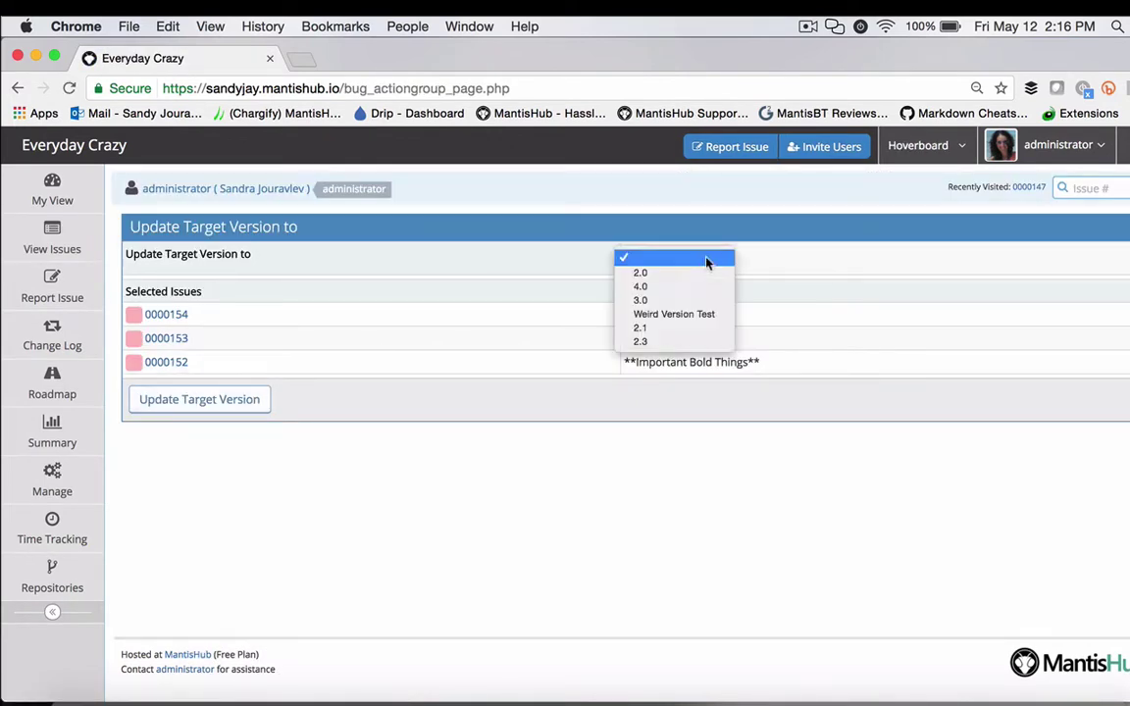
{"action": "left_click", "coordinate": [639, 301]}
{"action": "left_click", "coordinate": [202, 399]}
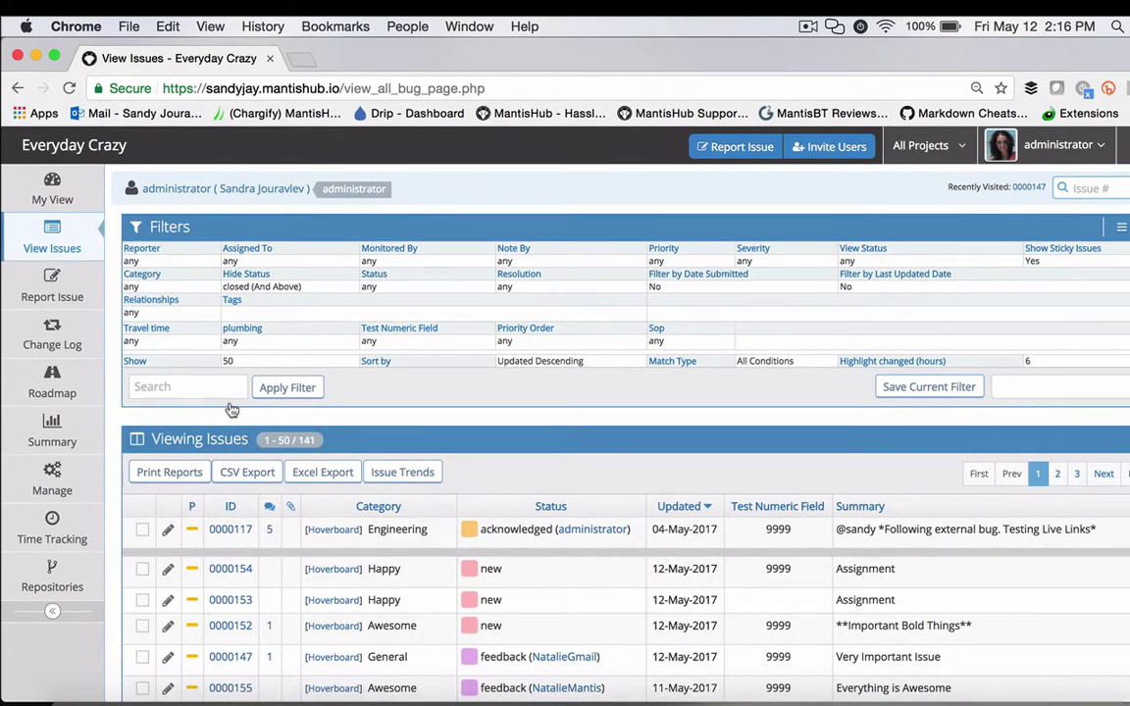
{"action": "left_click", "coordinate": [93, 390]}
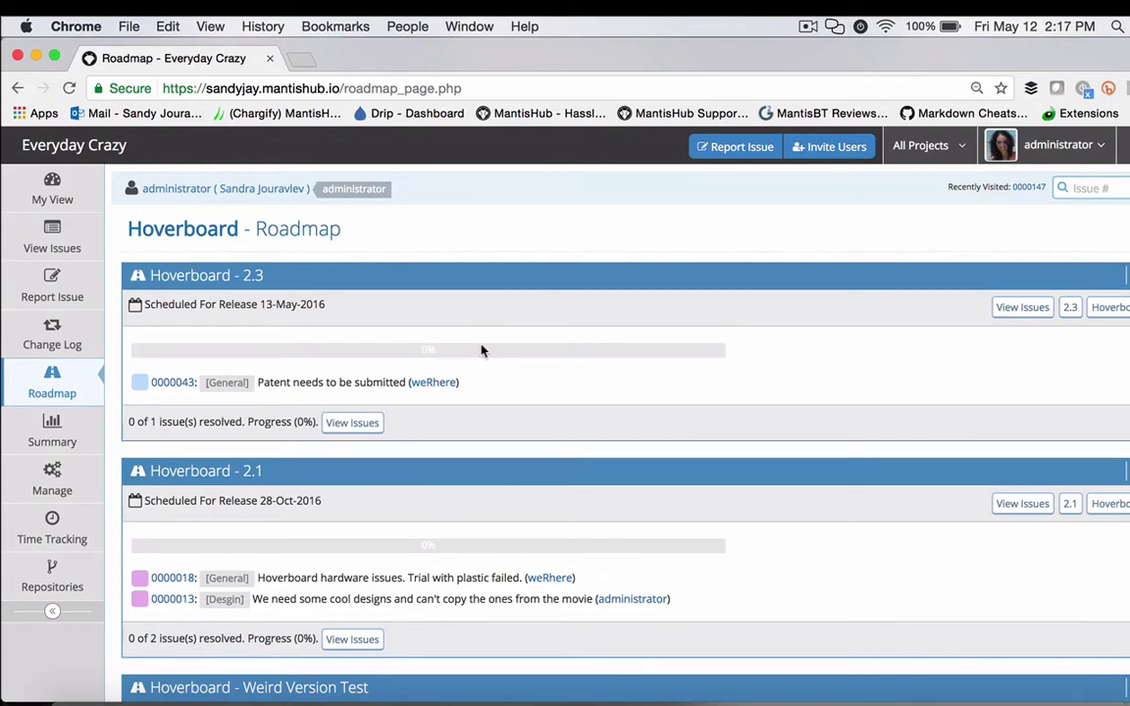
{"action": "scroll", "coordinate": [481, 350], "scroll_direction": "down", "scroll_amount": 1}
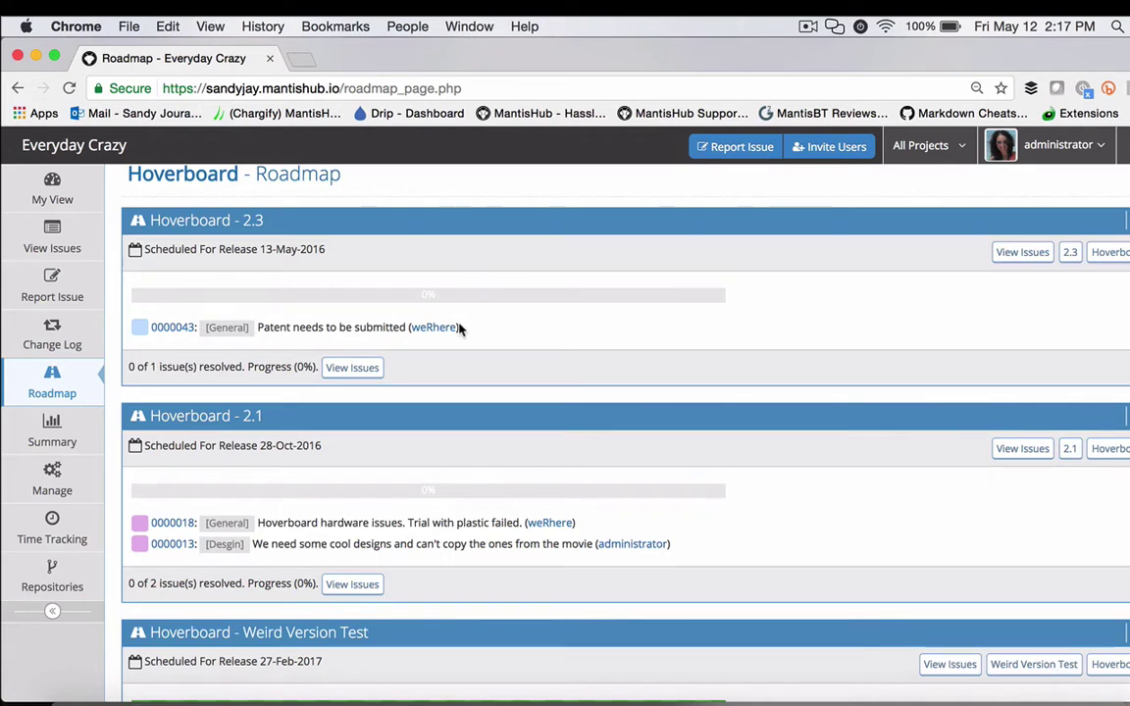
{"action": "scroll", "coordinate": [459, 329], "scroll_direction": "down", "scroll_amount": 12}
{"action": "scroll", "coordinate": [459, 330], "scroll_direction": "down", "scroll_amount": 7}
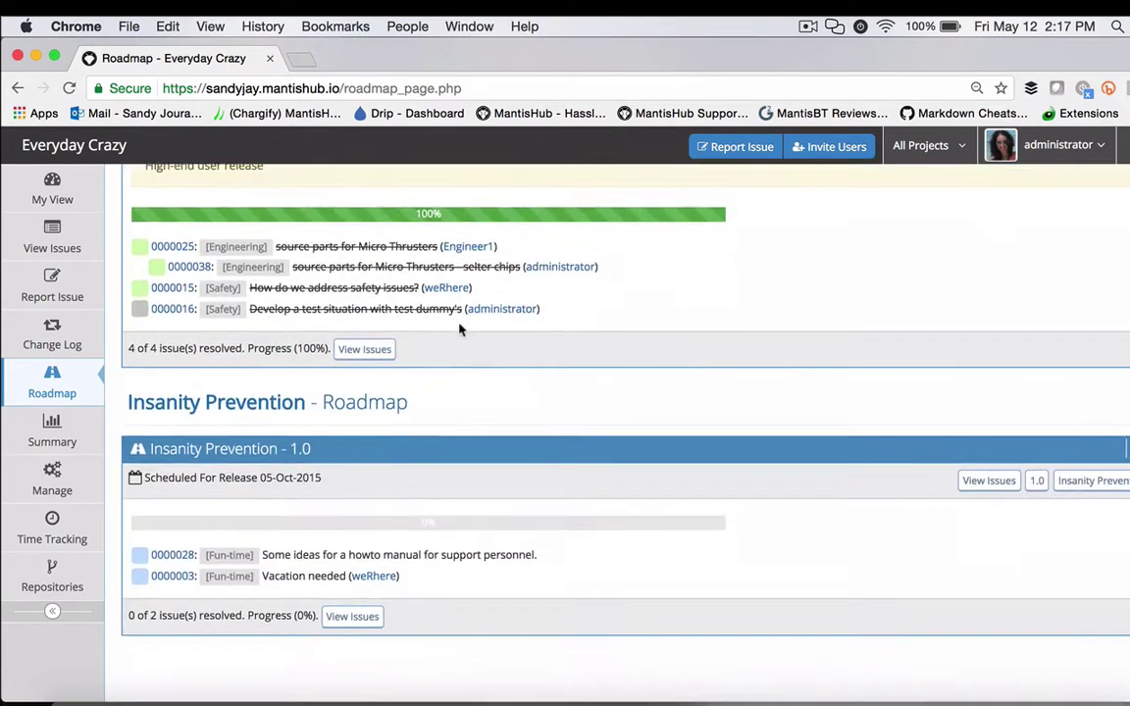
{"action": "scroll", "coordinate": [459, 329], "scroll_direction": "up", "scroll_amount": 5}
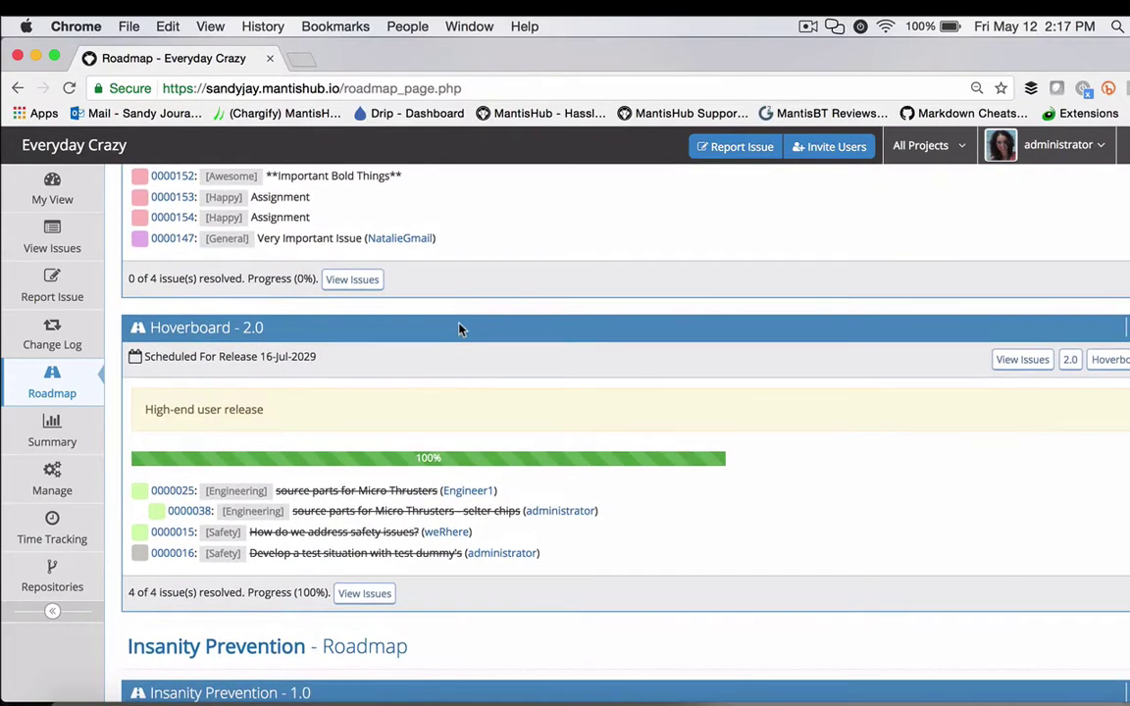
{"action": "scroll", "coordinate": [459, 329], "scroll_direction": "up", "scroll_amount": 6}
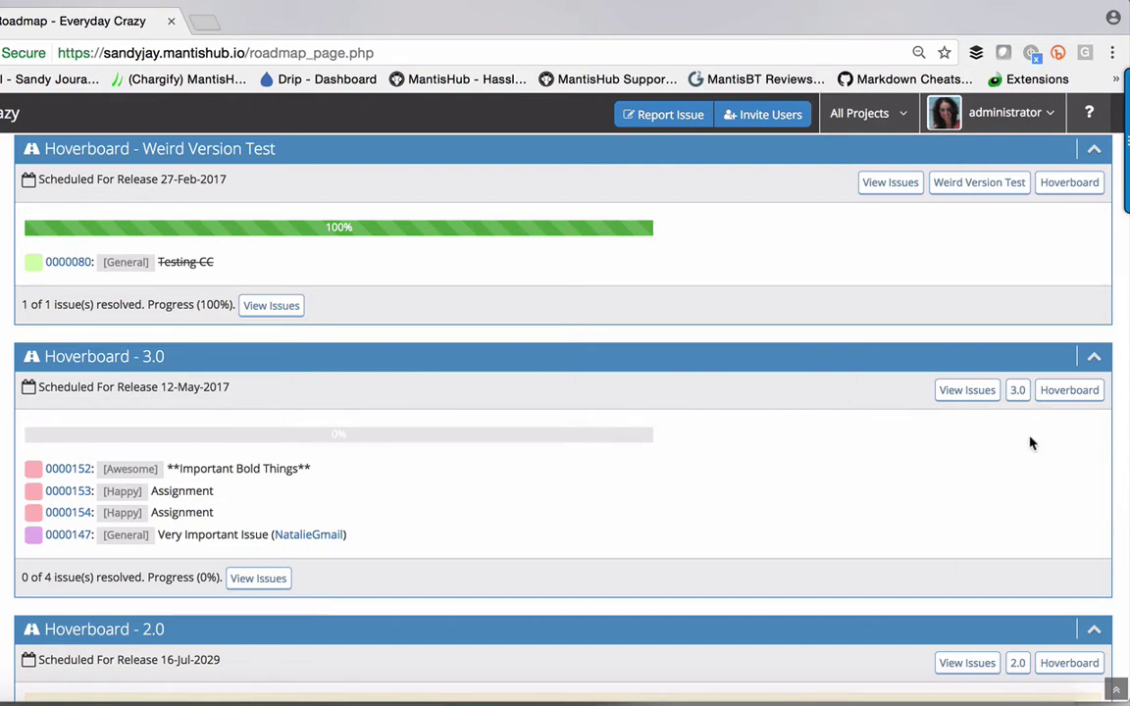
Step: Filter the roadmap to Hoverboard release 3.0 and view its four issues in the issue list
{"action": "left_click", "coordinate": [1079, 390]}
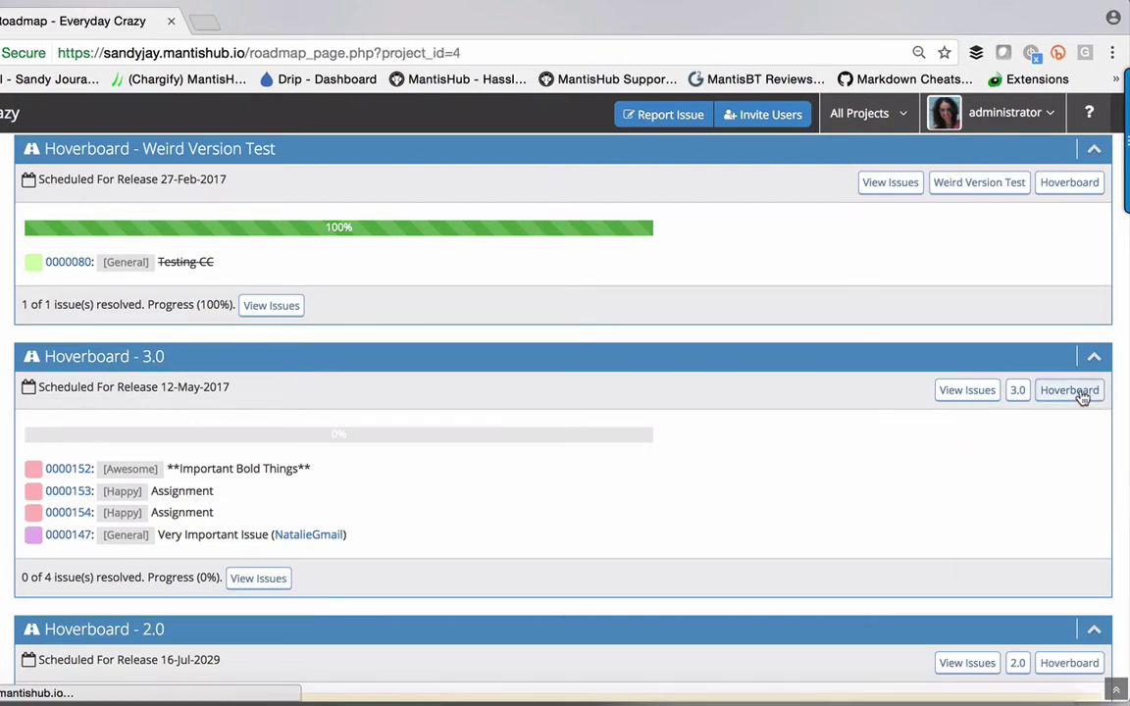
{"action": "scroll", "coordinate": [680, 376], "scroll_direction": "down", "scroll_amount": 6}
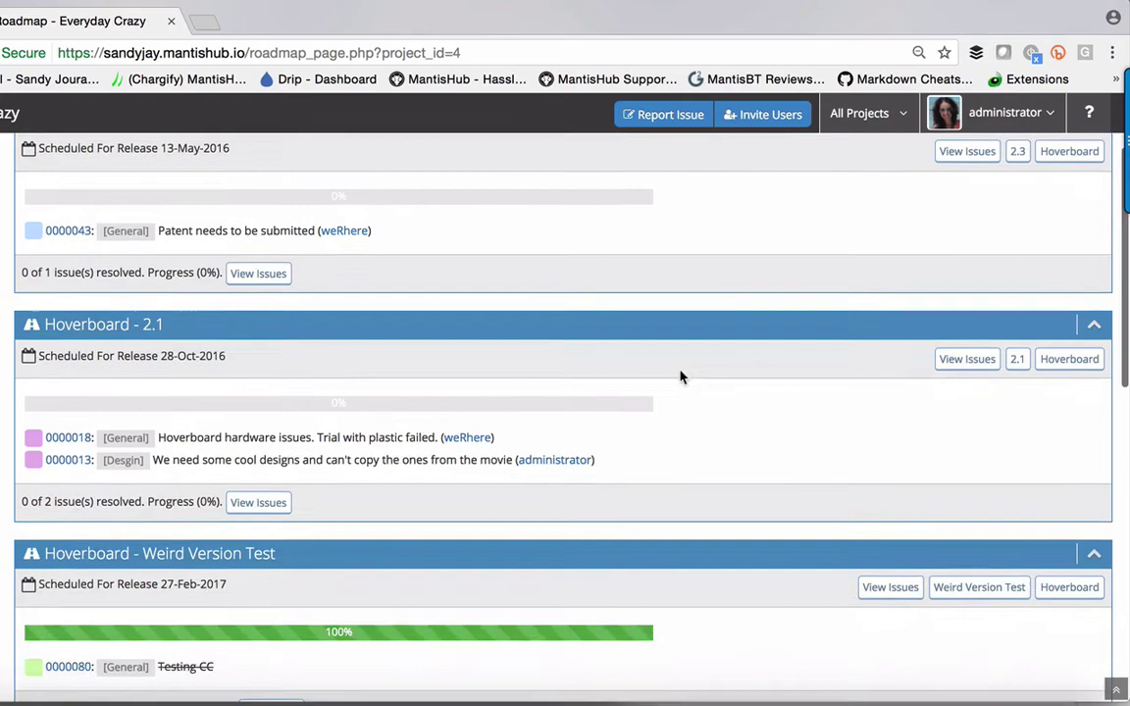
{"action": "scroll", "coordinate": [681, 376], "scroll_direction": "down", "scroll_amount": 4}
{"action": "scroll", "coordinate": [680, 377], "scroll_direction": "up", "scroll_amount": 6}
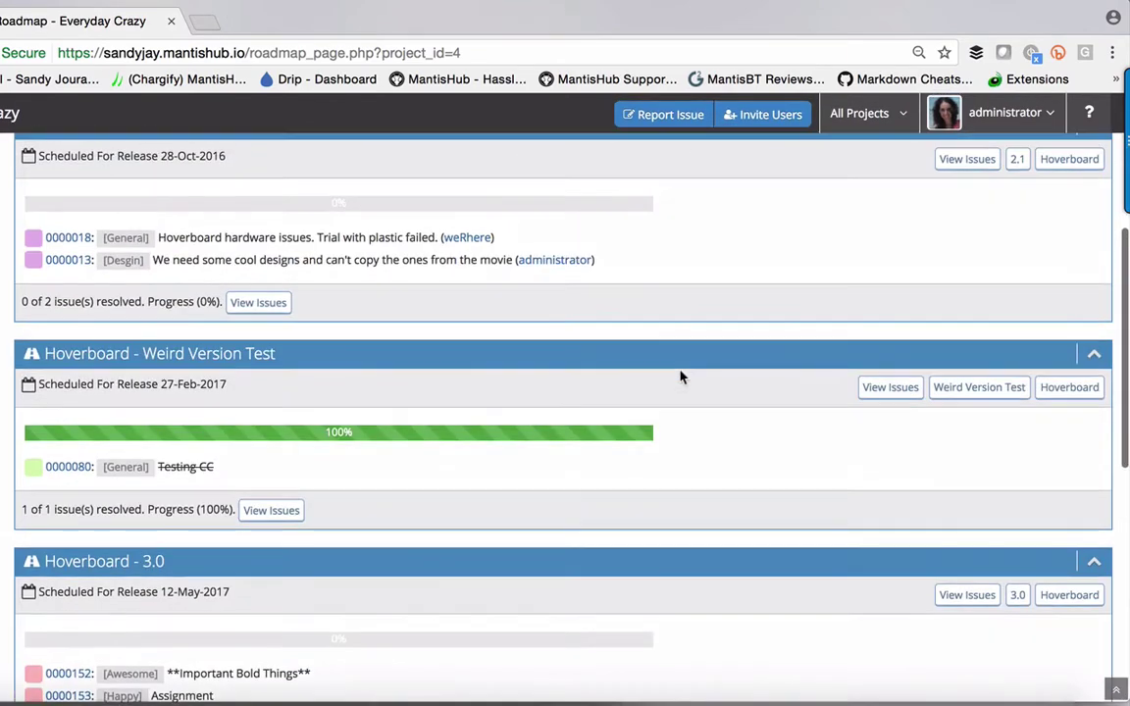
{"action": "left_click", "coordinate": [1018, 598]}
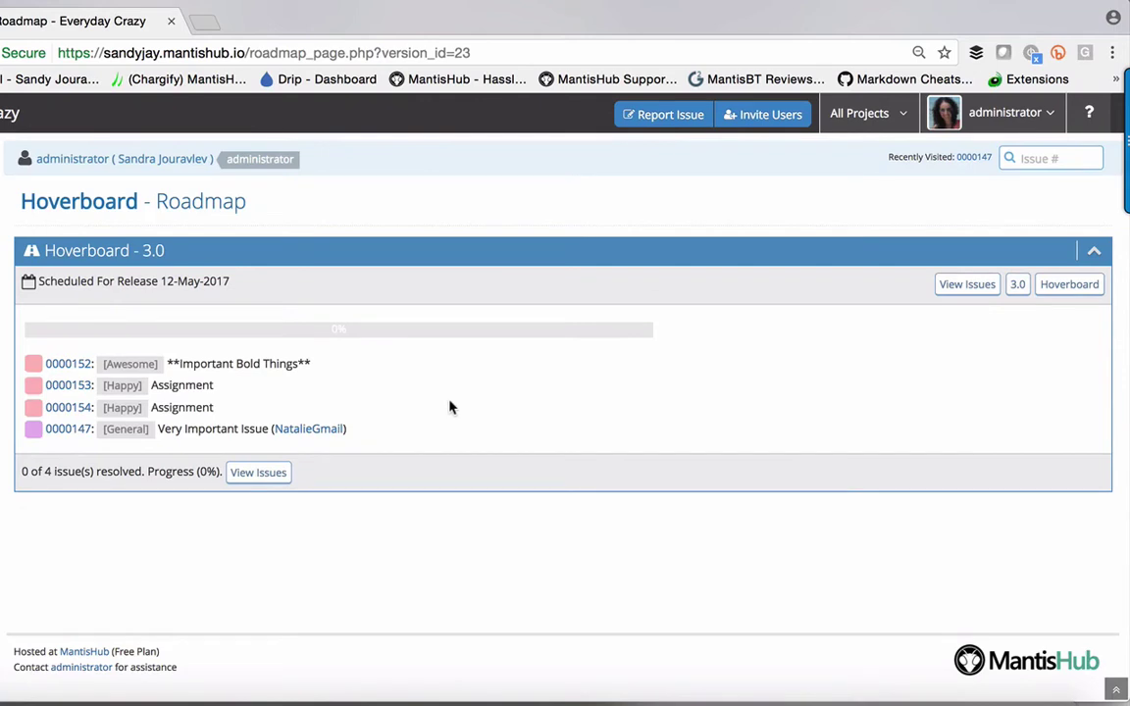
{"action": "left_click", "coordinate": [946, 286]}
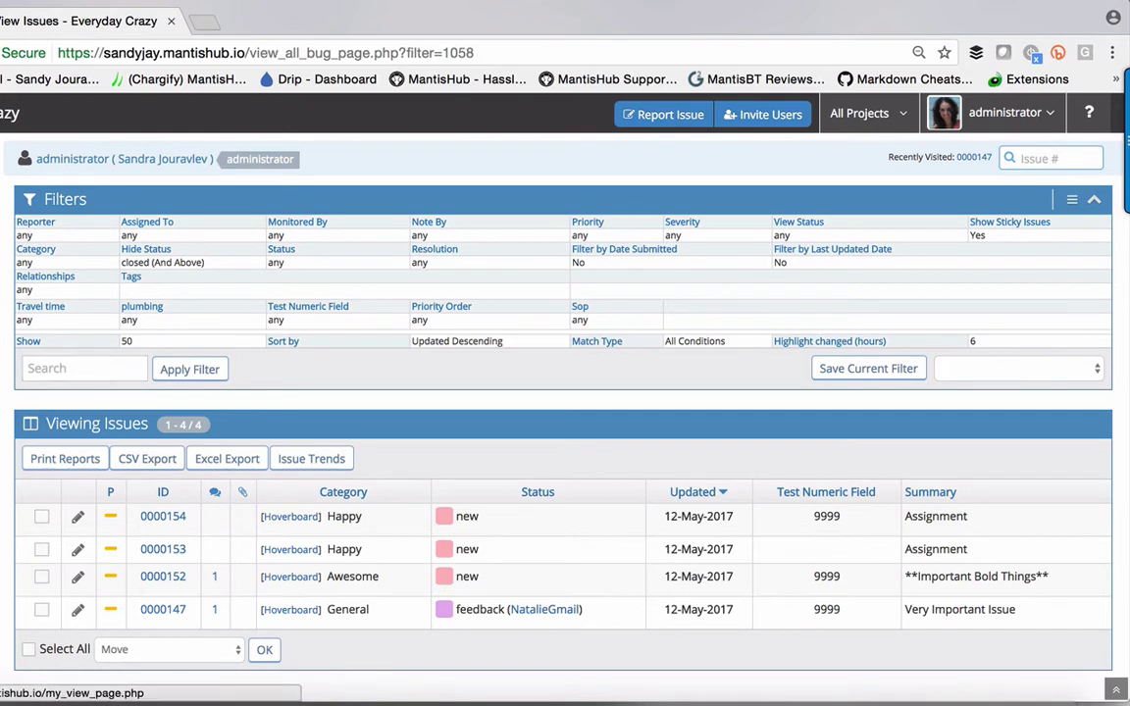
Step: Go back to the Hoverboard 3.0 roadmap and highlight its '0 of 4 issues resolved' line
{"action": "left_click", "coordinate": [5, 294]}
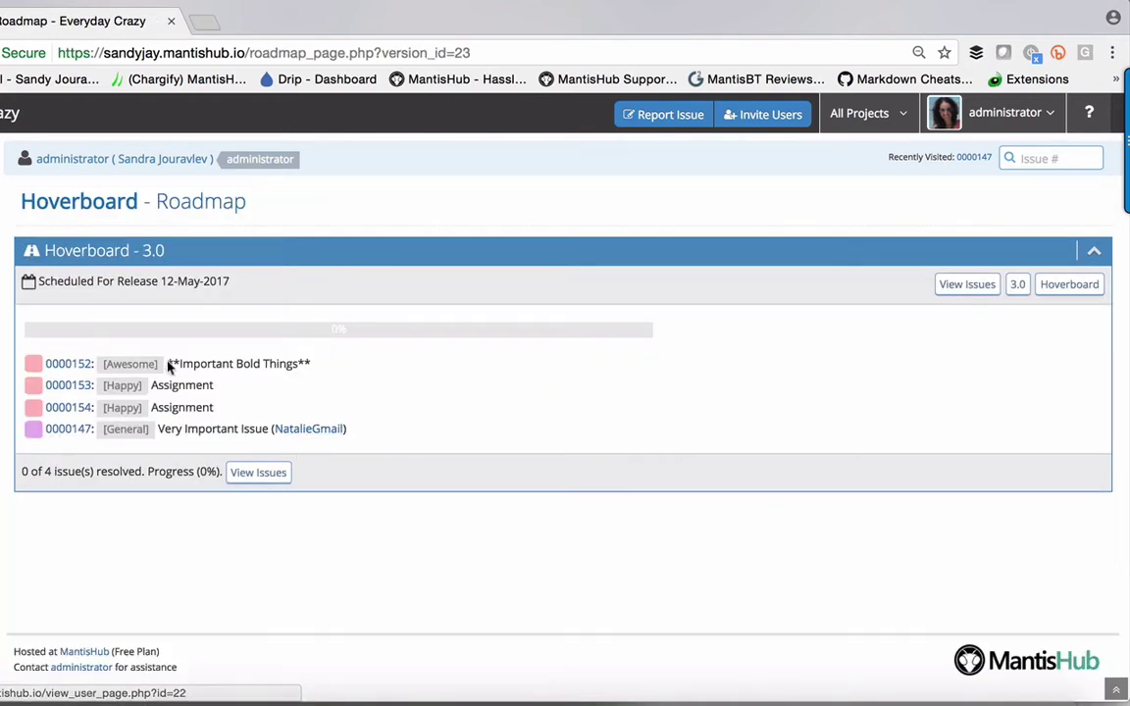
{"action": "left_click_drag", "start_coordinate": [14, 479], "coordinate": [219, 462]}
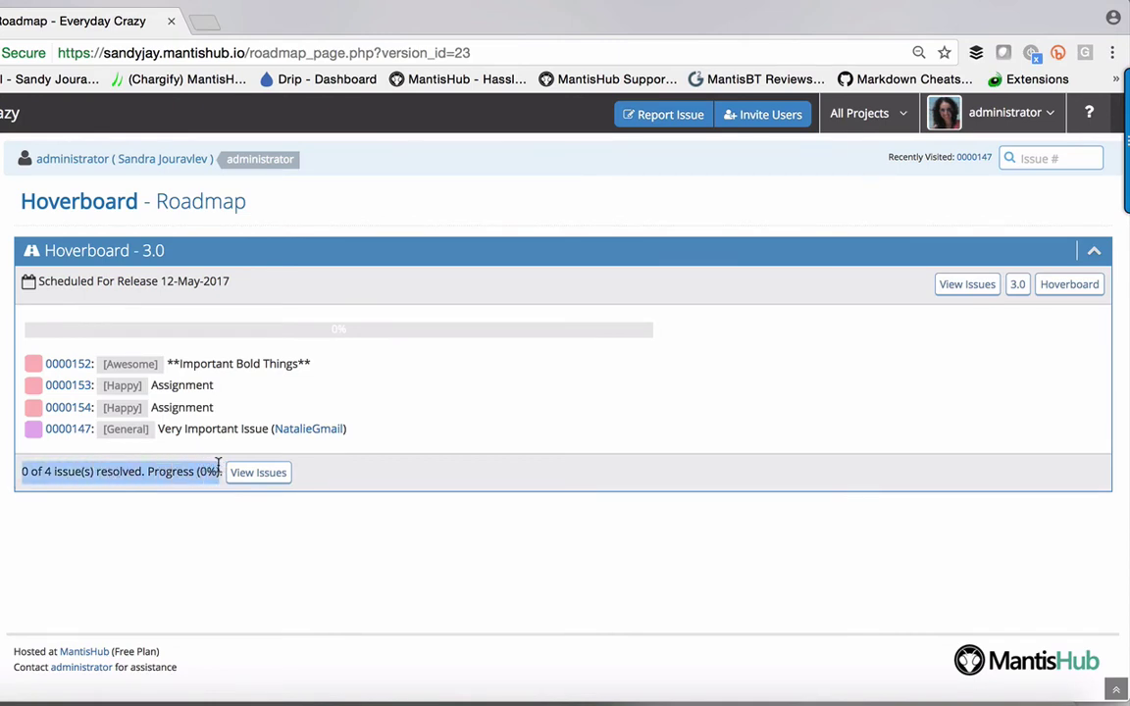
{"action": "left_click", "coordinate": [198, 576]}
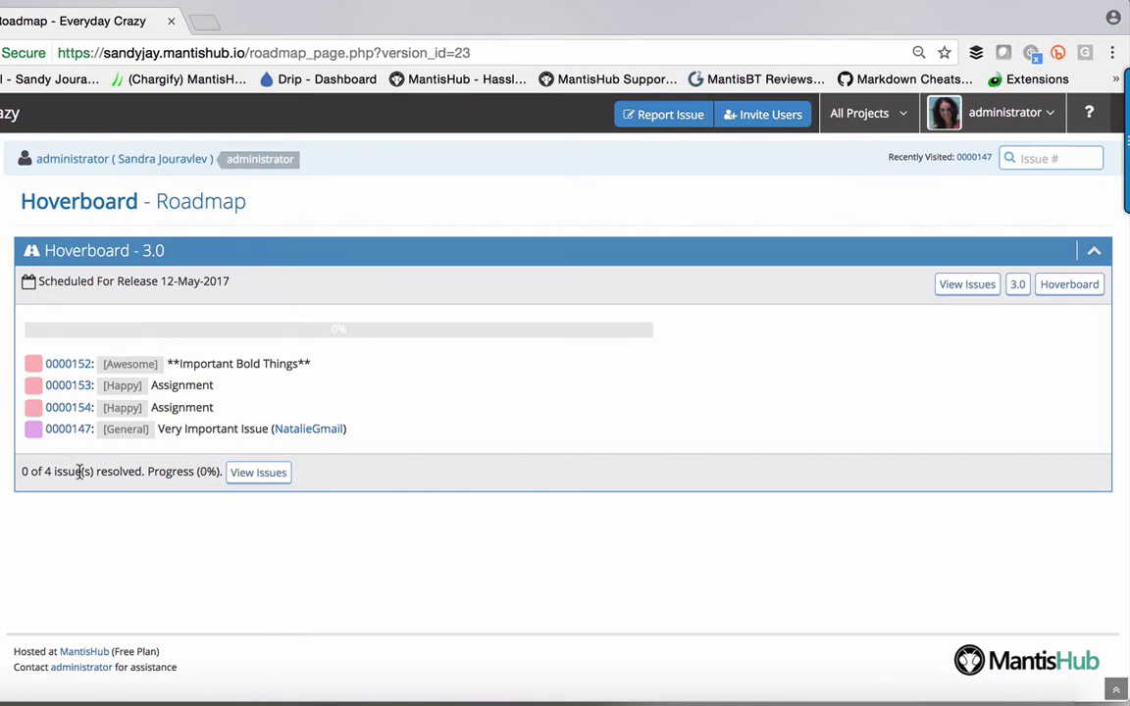
Step: Change issue 0000147's status to resolved as fixed, then return to the Hoverboard roadmap
{"action": "left_click", "coordinate": [71, 429]}
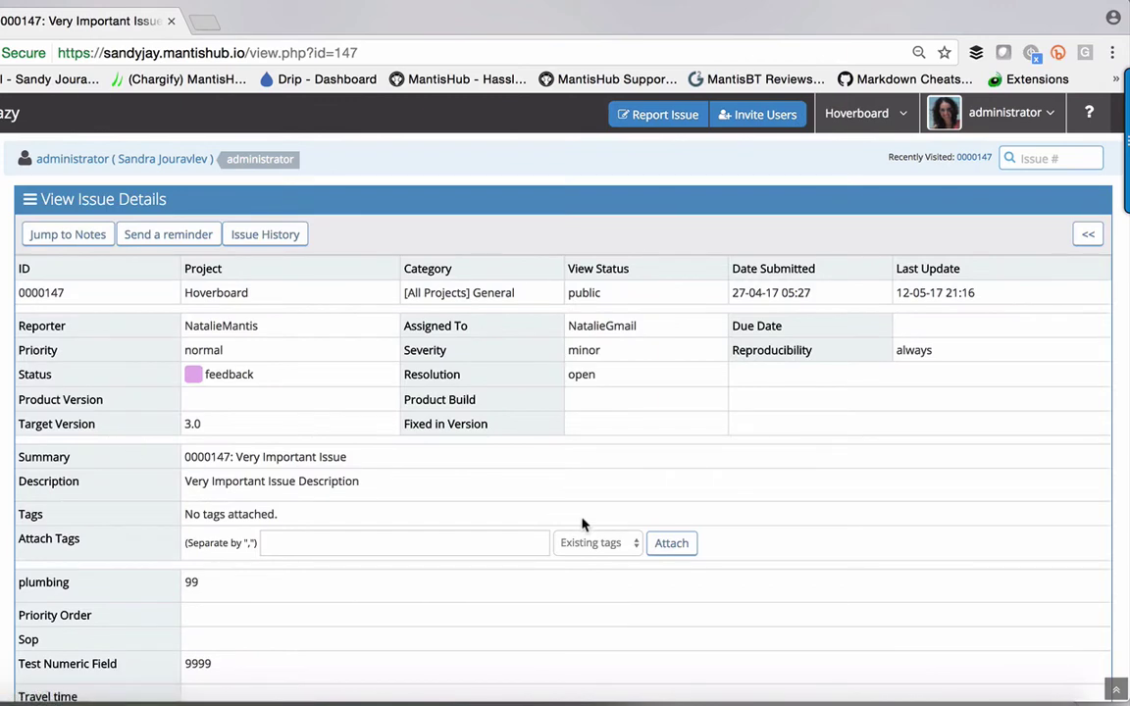
{"action": "scroll", "coordinate": [363, 500], "scroll_direction": "down", "scroll_amount": 3}
{"action": "left_click", "coordinate": [368, 522]}
{"action": "left_click", "coordinate": [366, 572]}
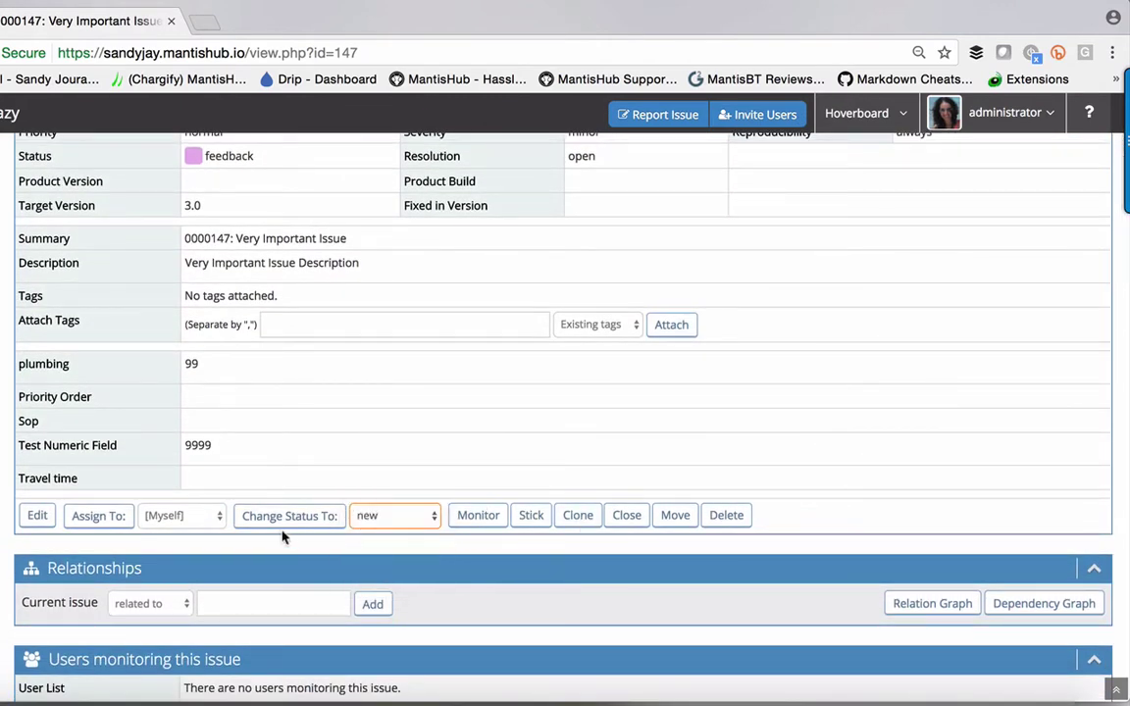
{"action": "left_click", "coordinate": [284, 520]}
{"action": "scroll", "coordinate": [79, 579], "scroll_direction": "down", "scroll_amount": 1}
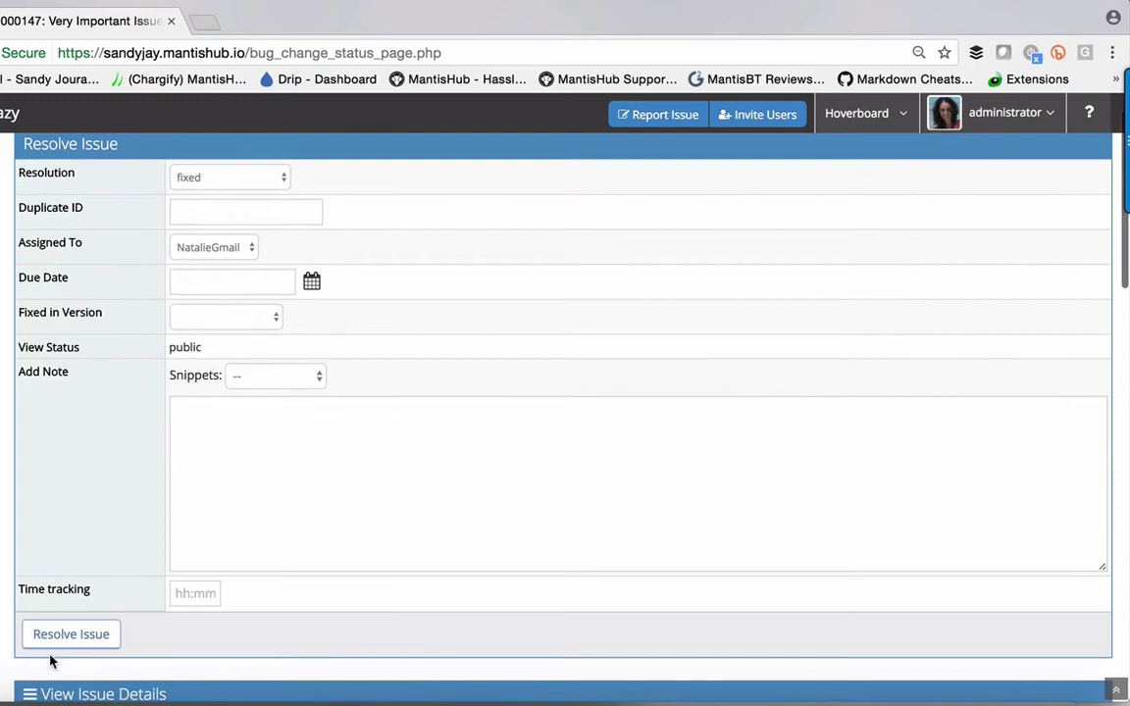
{"action": "left_click", "coordinate": [59, 637]}
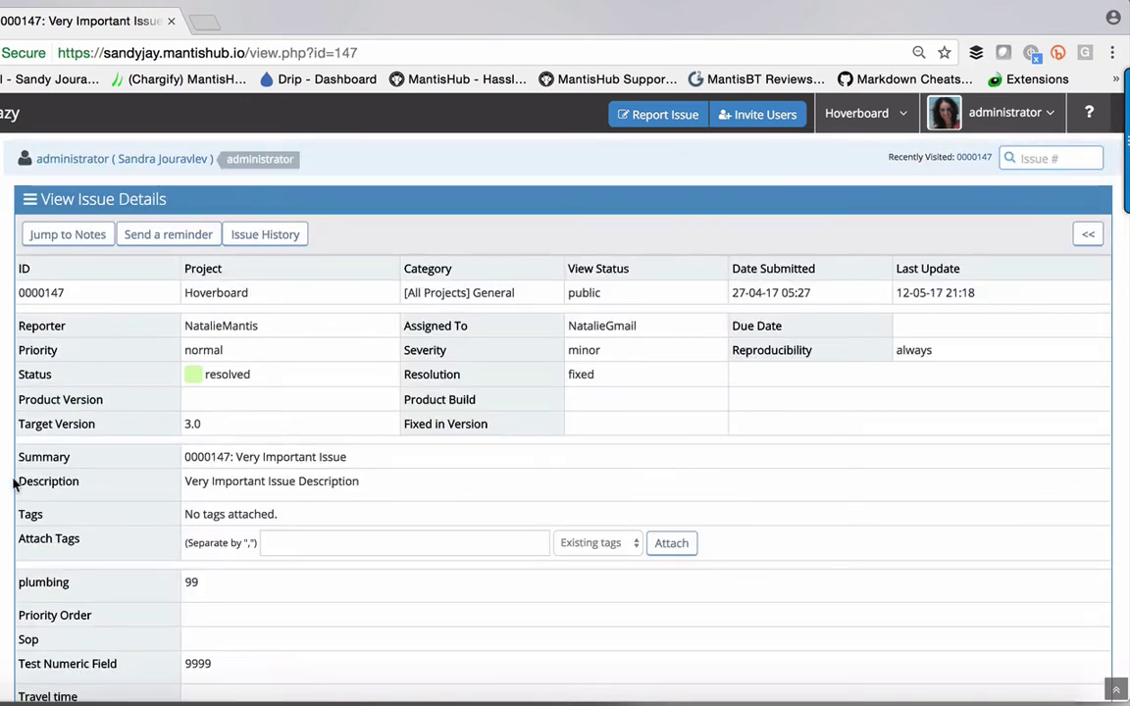
{"action": "left_click", "coordinate": [5, 436]}
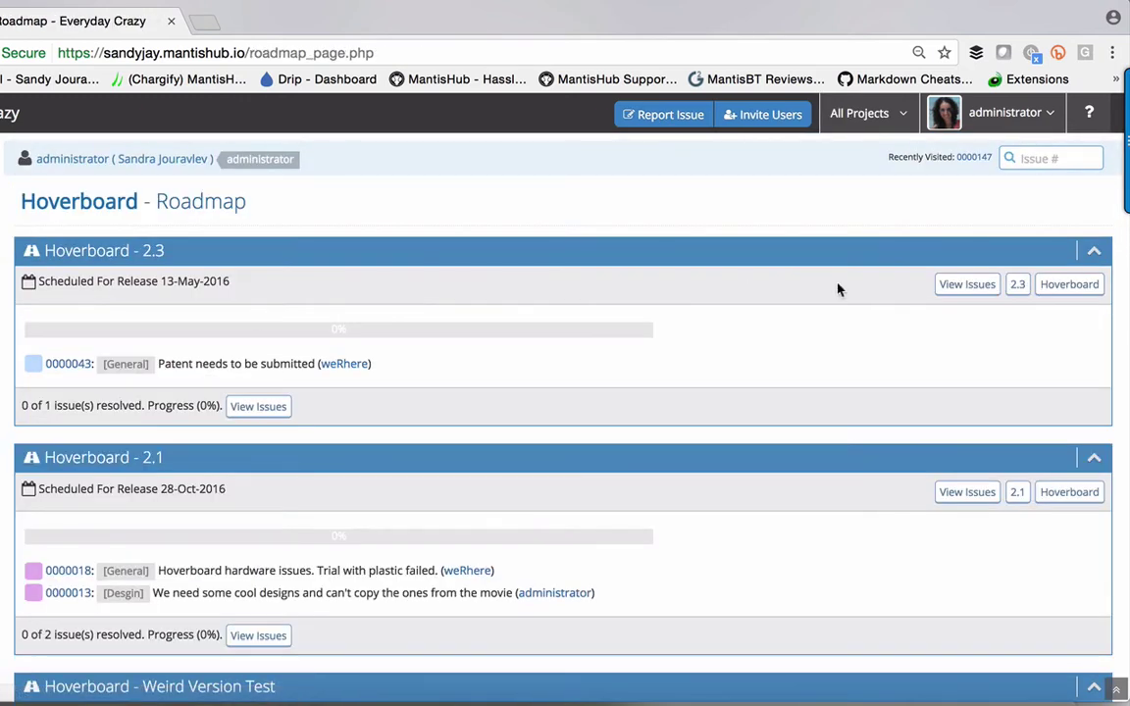
Step: Show only the Hoverboard 3.0 release and highlight its Progress (25%) figure
{"action": "scroll", "coordinate": [930, 556], "scroll_direction": "down", "scroll_amount": 5}
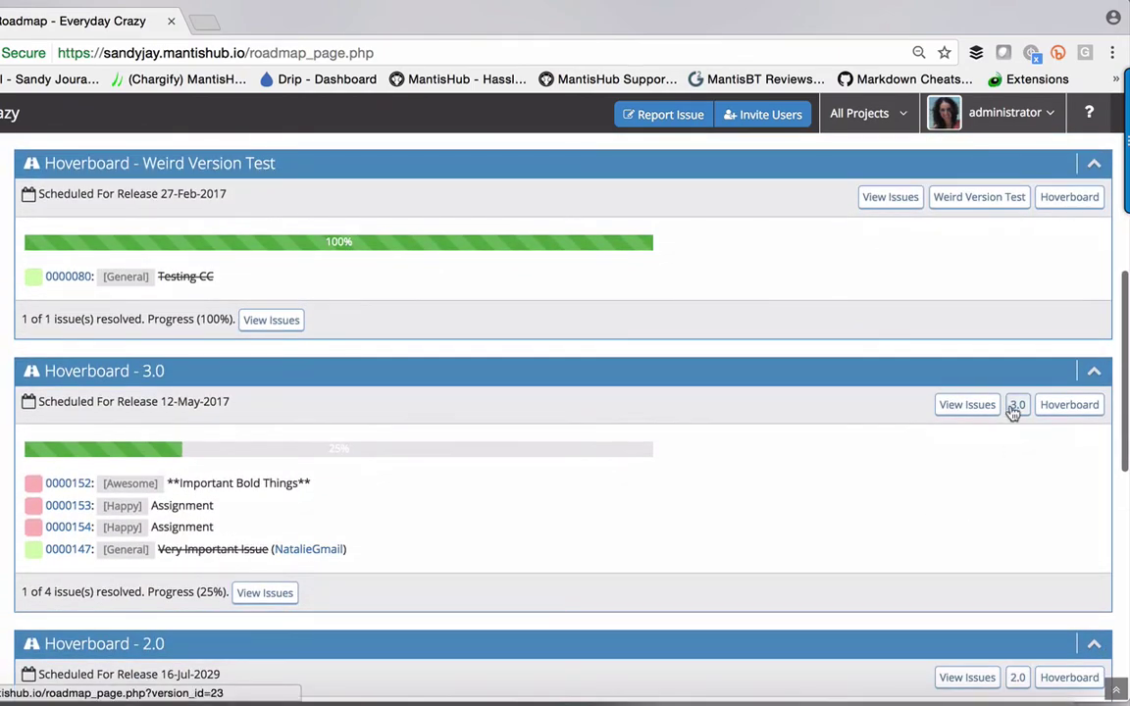
{"action": "left_click", "coordinate": [1015, 412]}
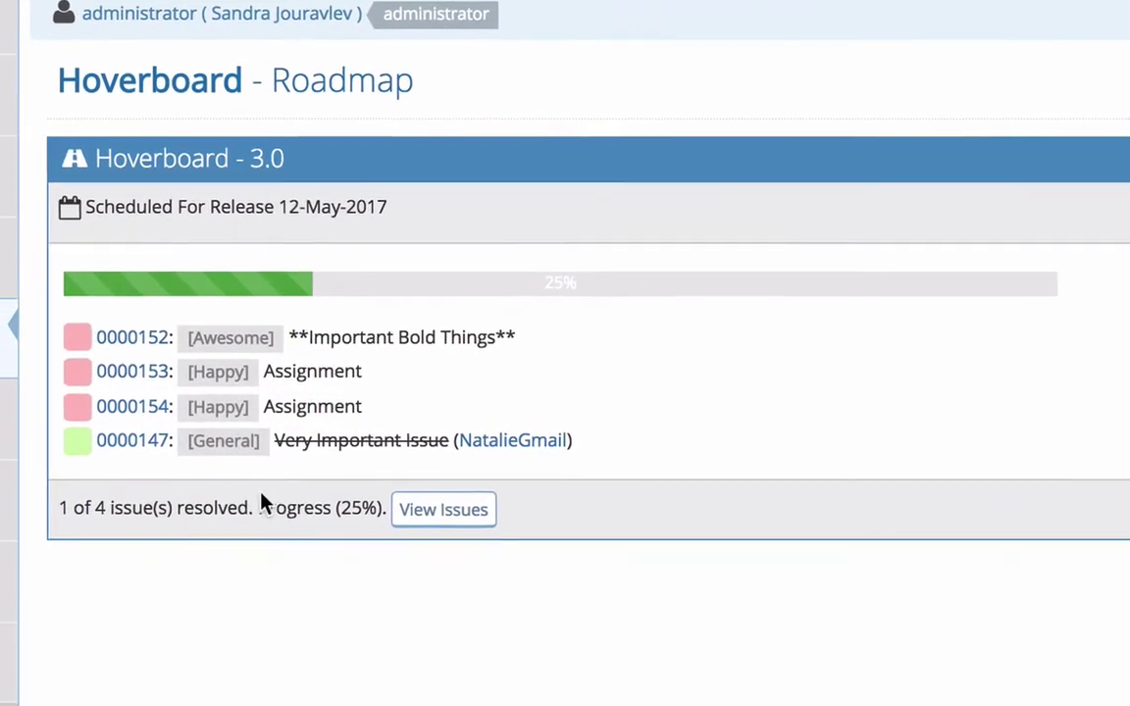
{"action": "left_click_drag", "start_coordinate": [258, 506], "coordinate": [383, 505]}
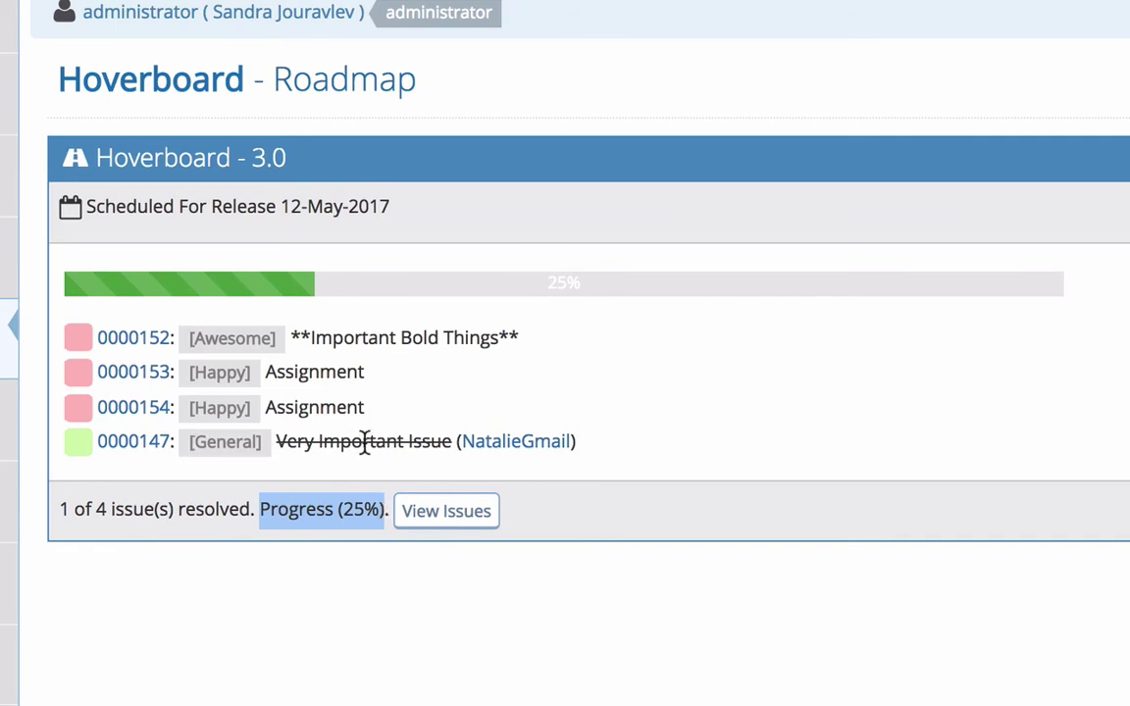